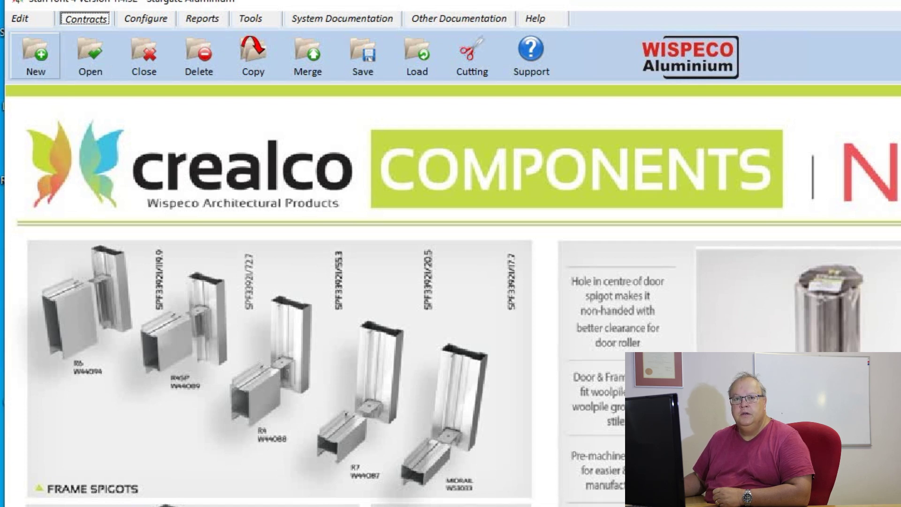
Create a new contract with the reference FNB01 and the name "FNB Phase 1"
click(39, 52)
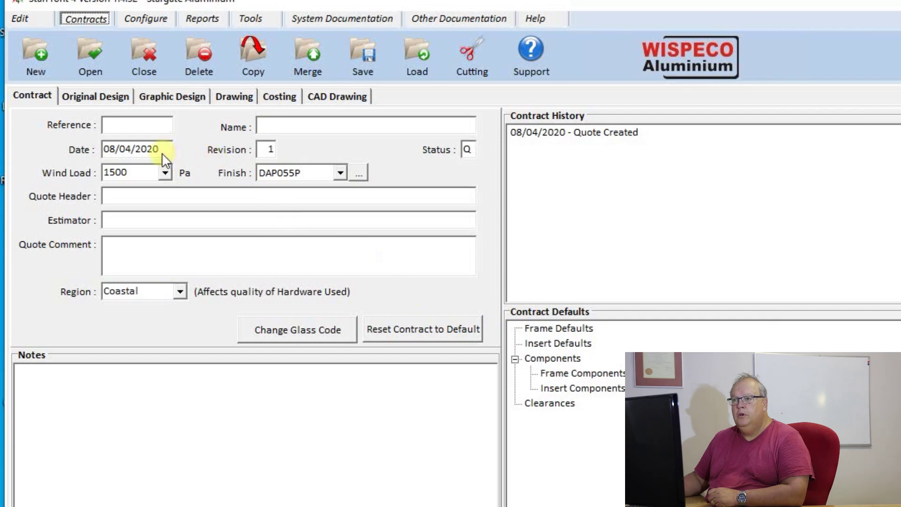
click(140, 127)
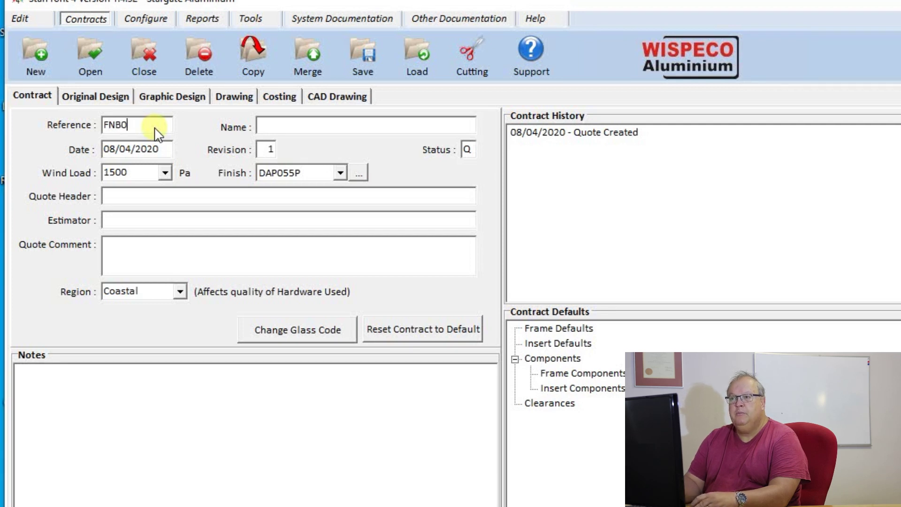
text(1)
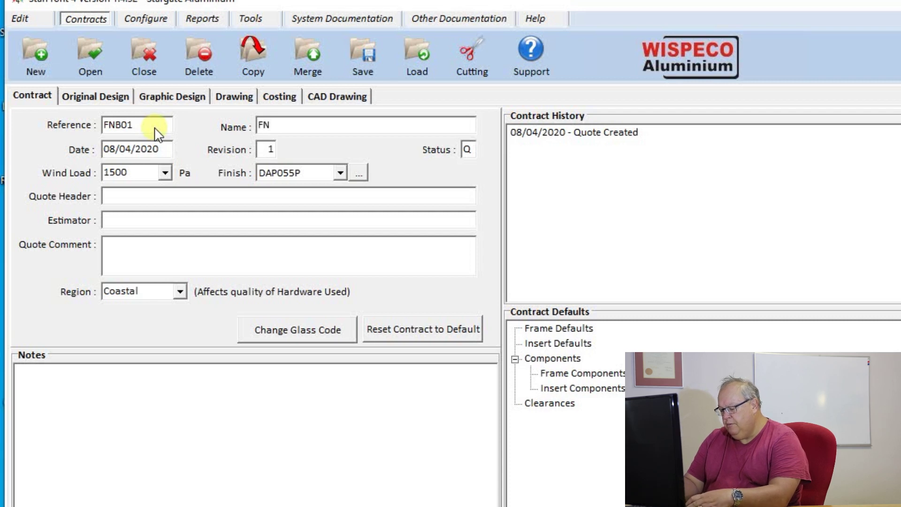
text(B )
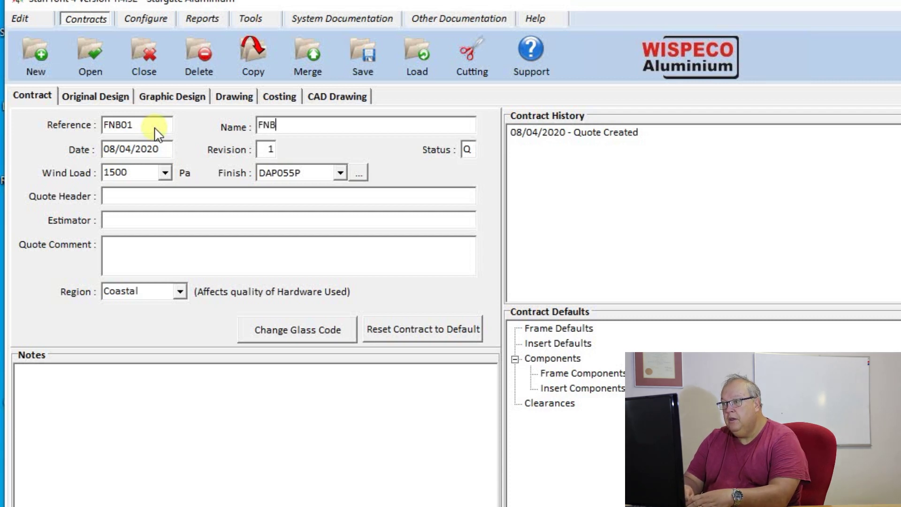
text(Phase 1)
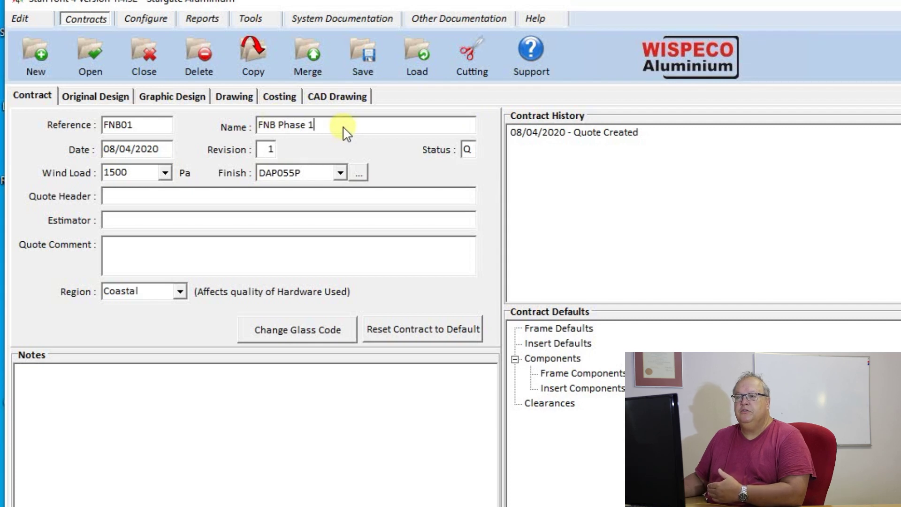
Choose 1500 Pa as the contract's wind load
click(166, 154)
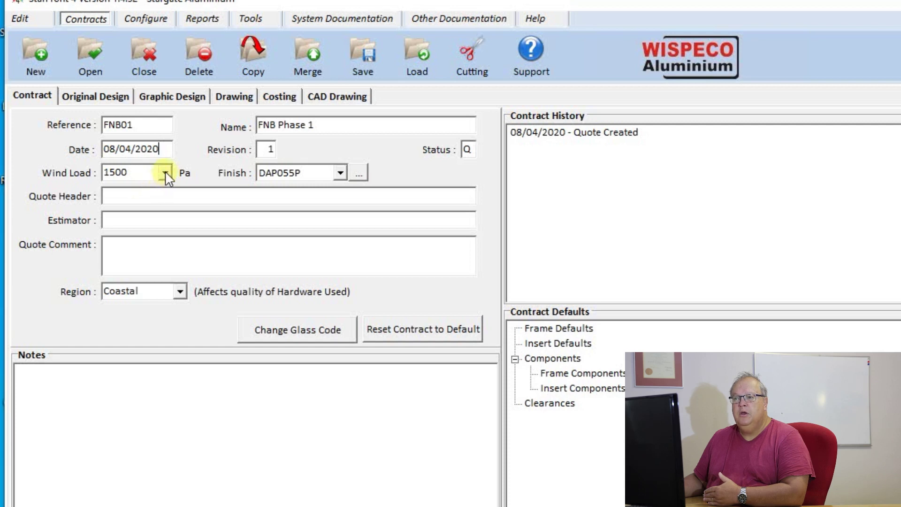
click(165, 173)
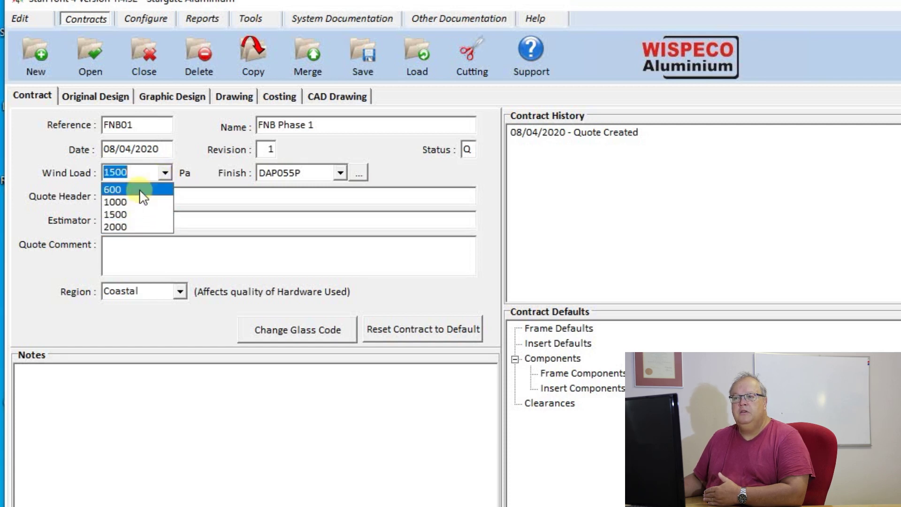
click(137, 215)
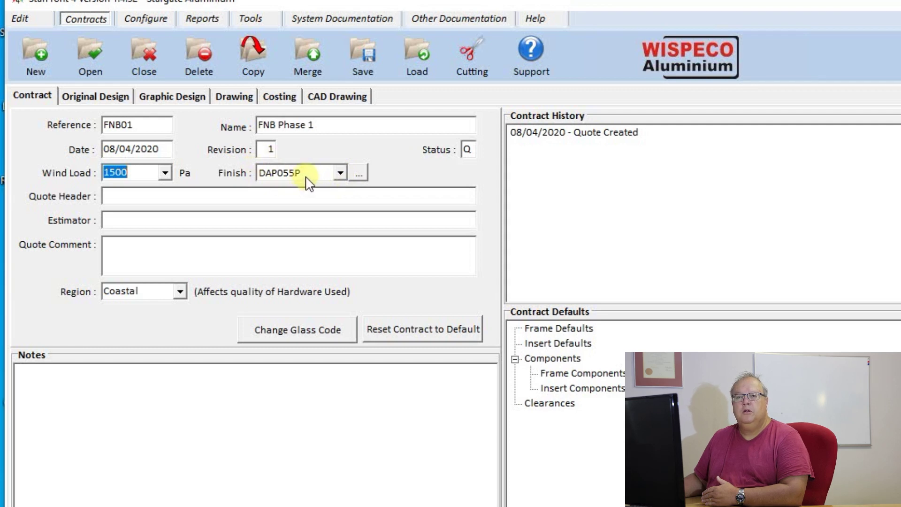
Search the finishes for "stone grey" and apply Stone Grey, code ANP37030, as the contract's finish
click(340, 173)
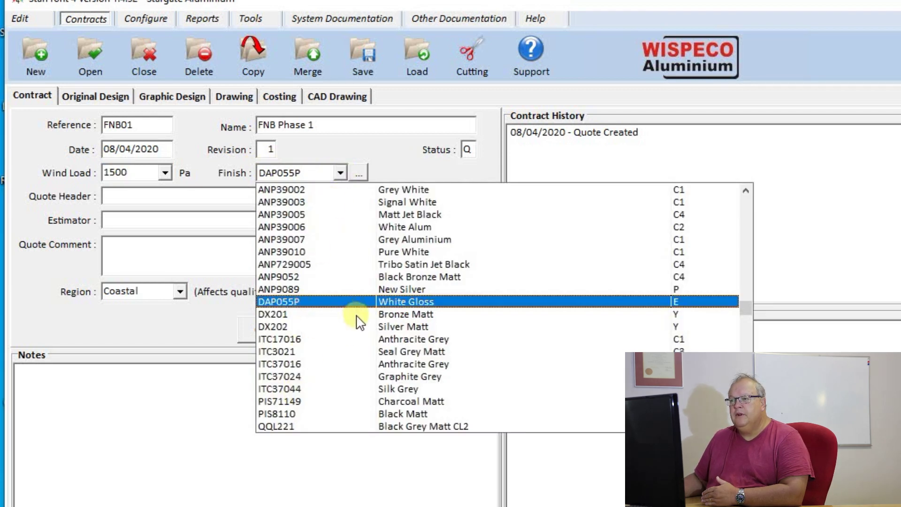
click(361, 173)
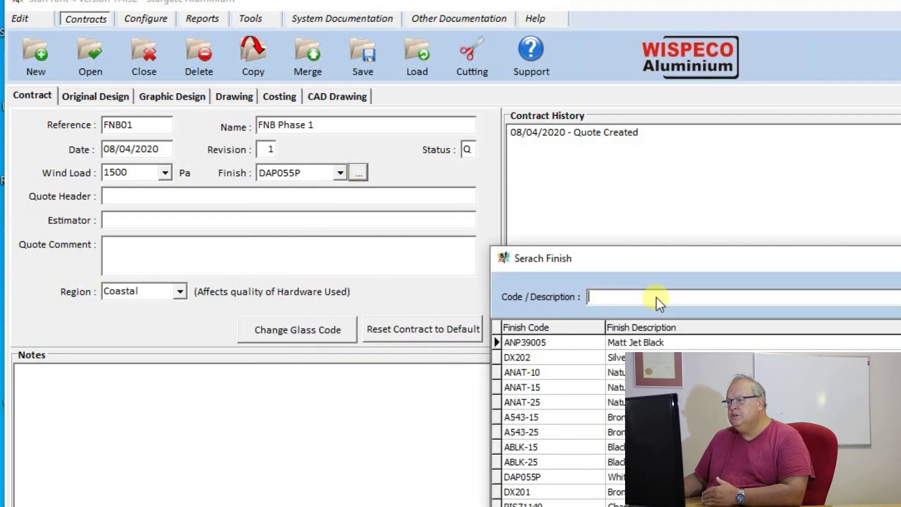
text(st)
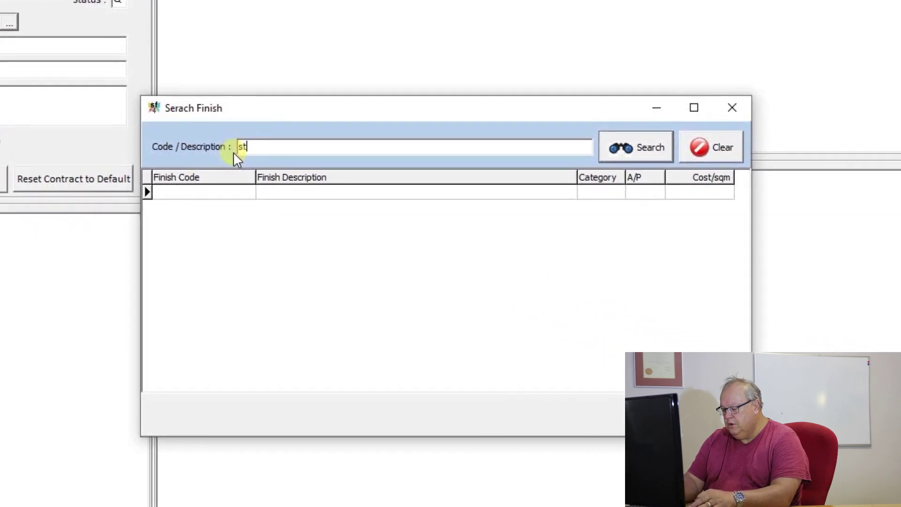
text(one grey)
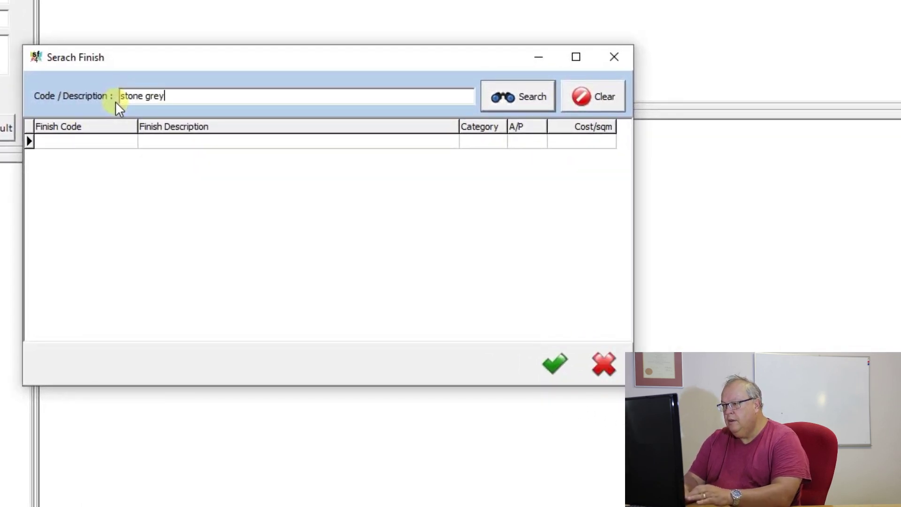
key(Return)
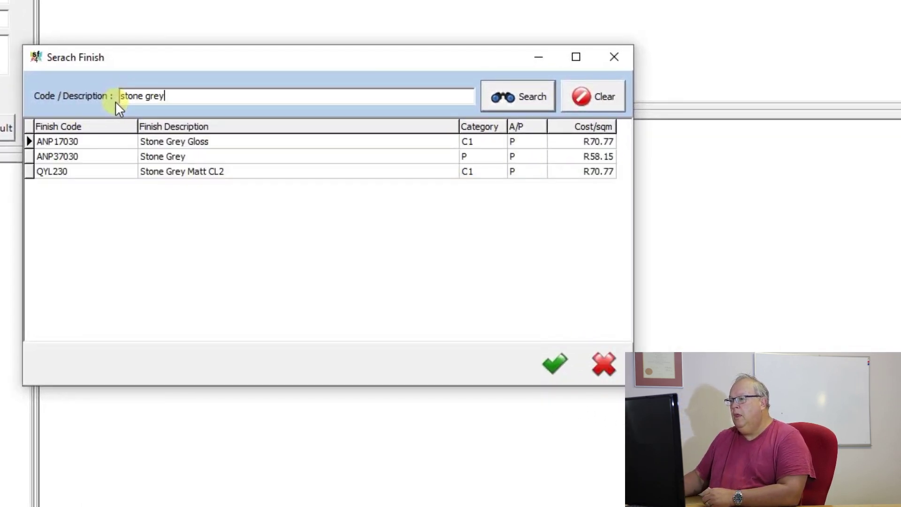
drag(125, 143, 164, 140)
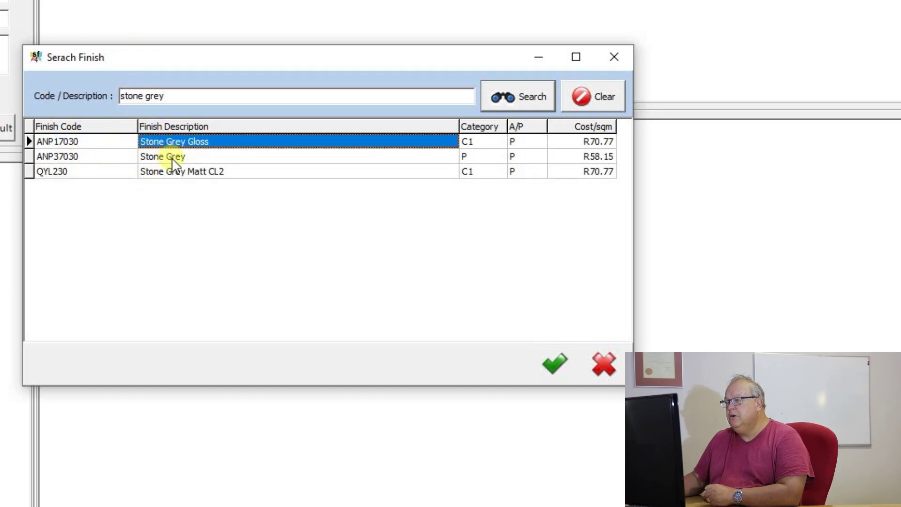
click(172, 159)
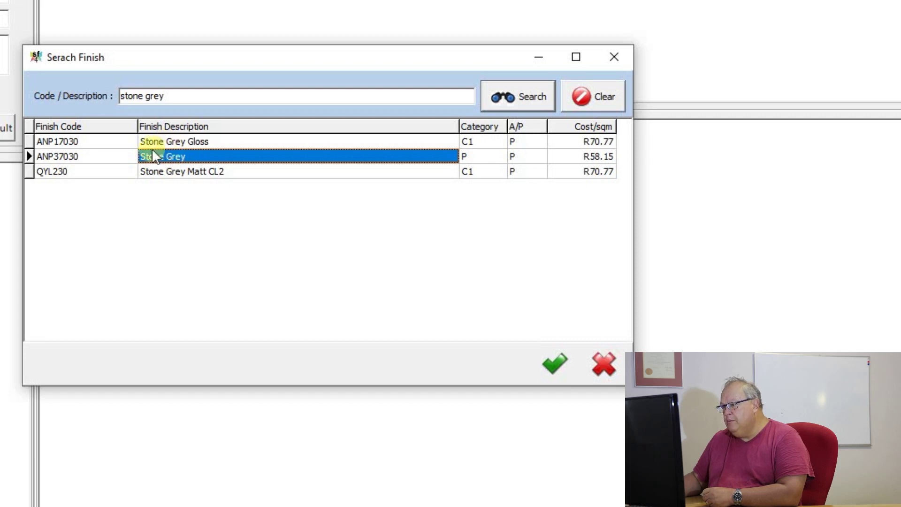
double_click(152, 157)
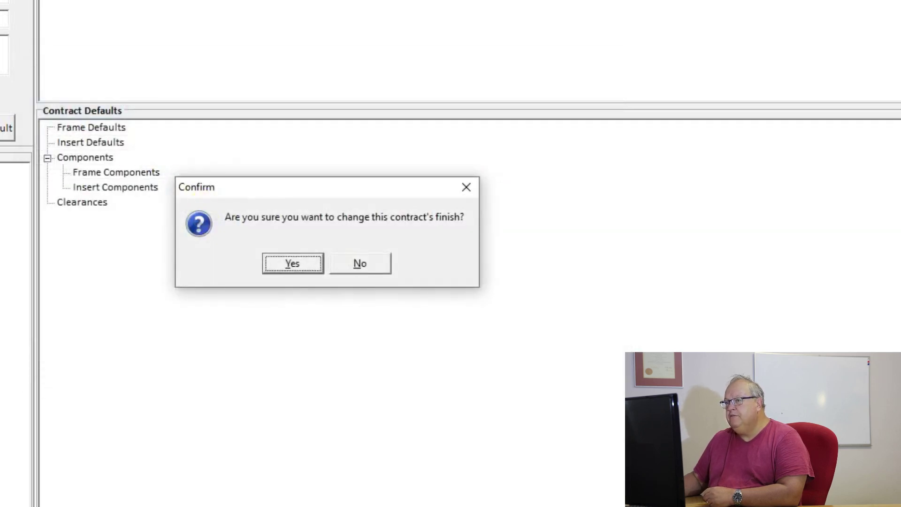
click(310, 267)
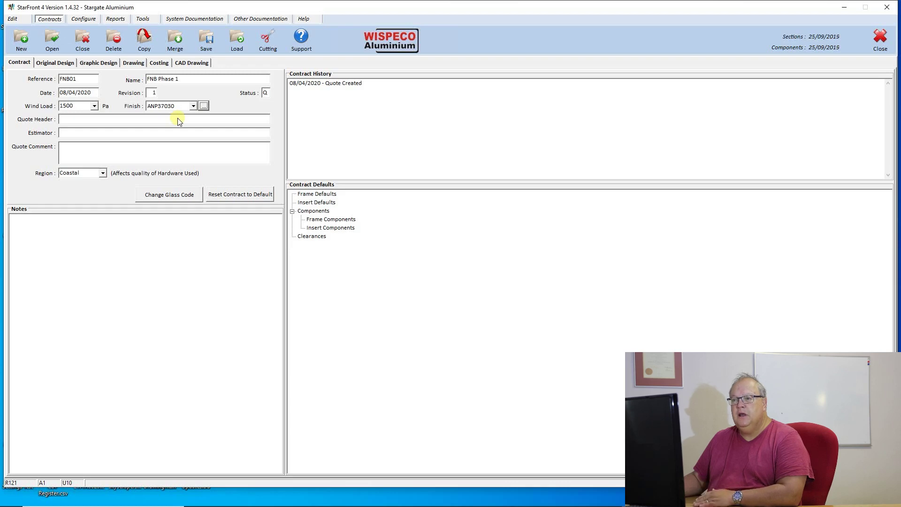
Enter the estimator's initials and set the contract's region to Inland
click(146, 121)
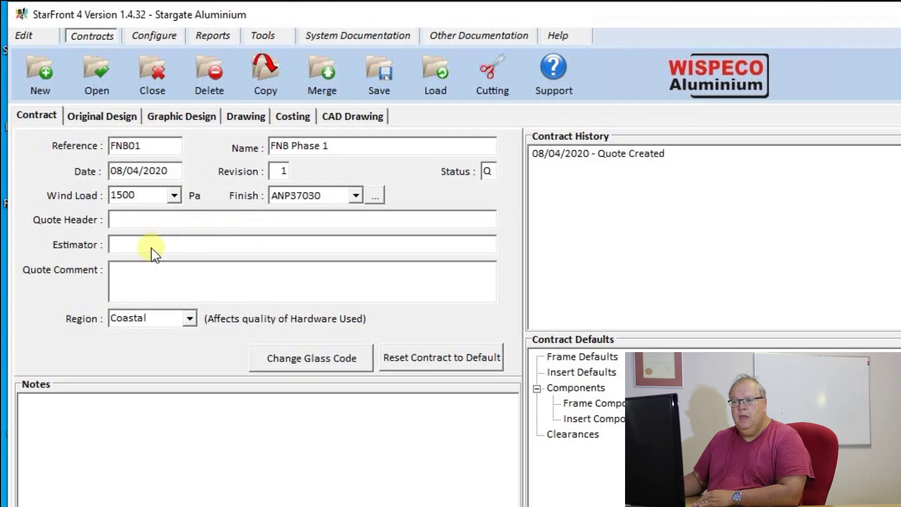
click(154, 246)
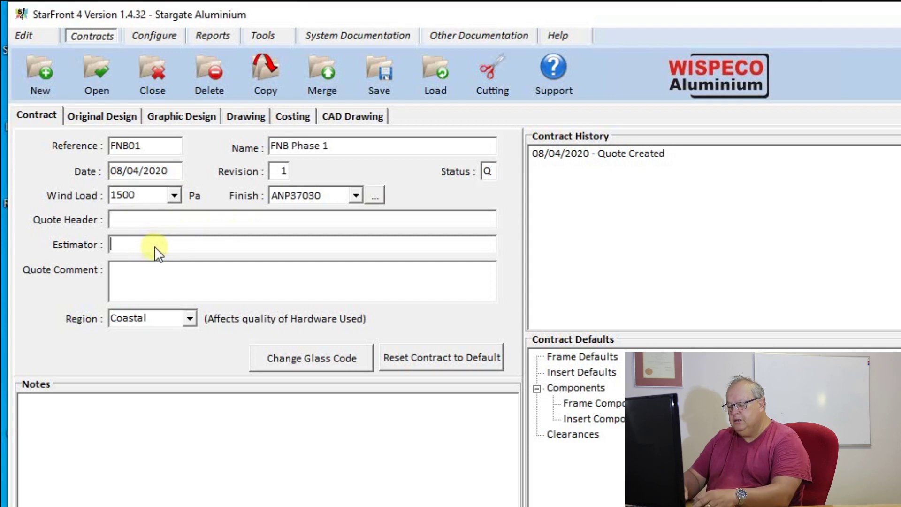
text(SML)
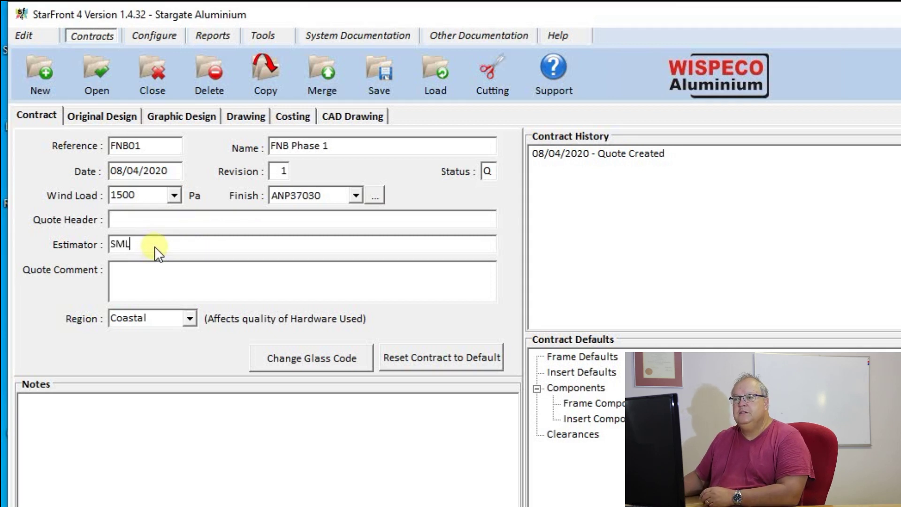
click(149, 282)
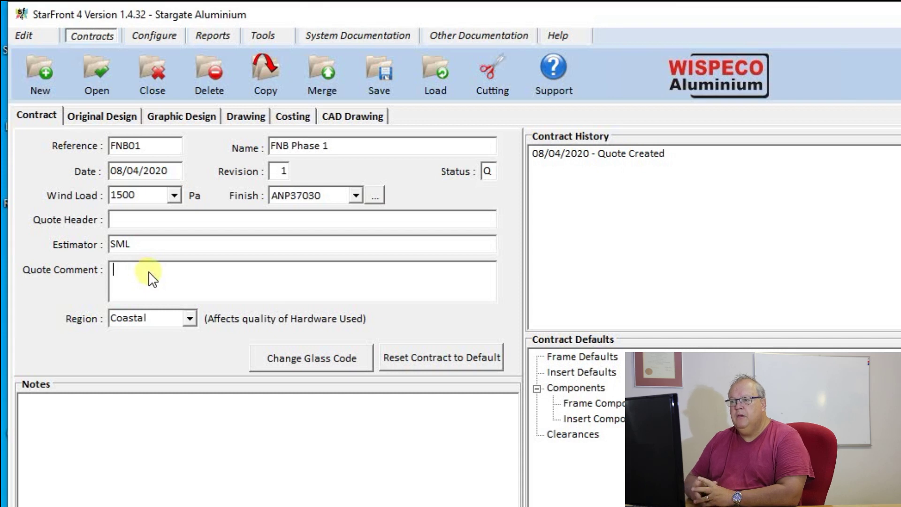
click(190, 318)
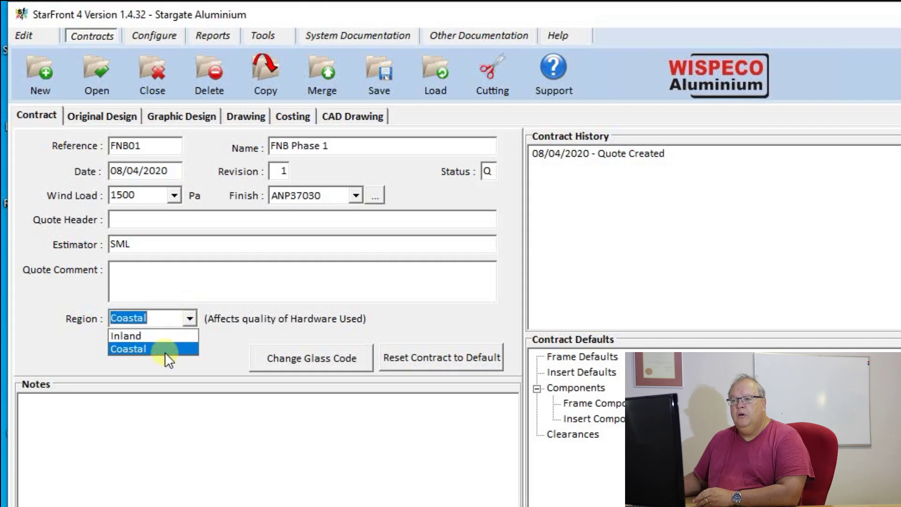
click(159, 334)
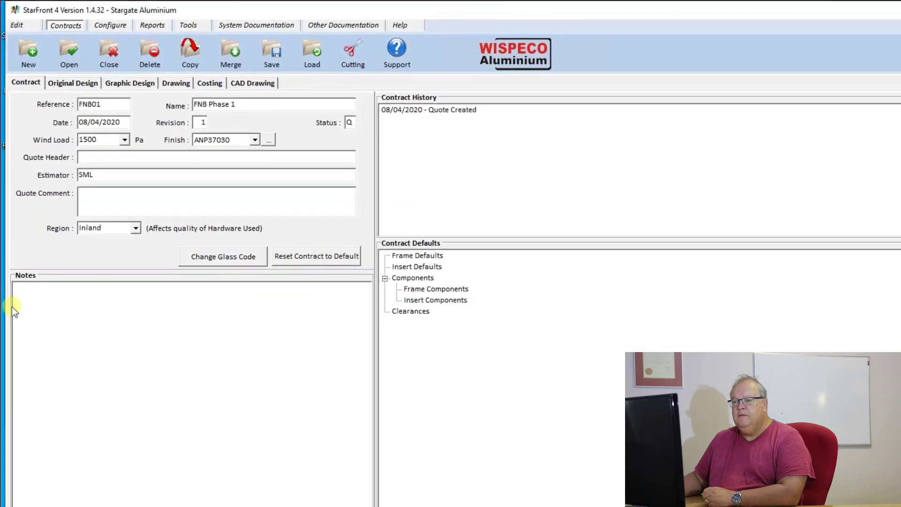
Fill the contract's notes with three lines of placeholder text and close the contract
click(134, 432)
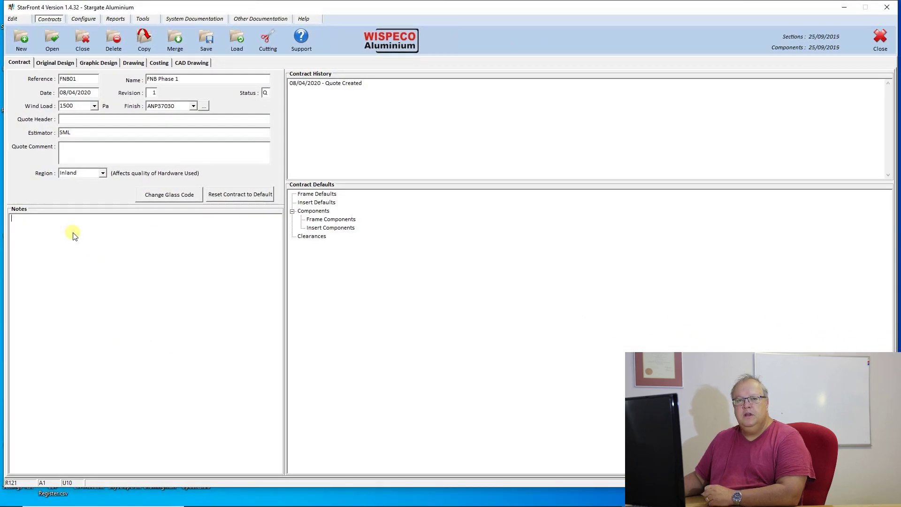
text(dflk nmfdlkn fbdlkndfblknbfdlkn dfbfb)
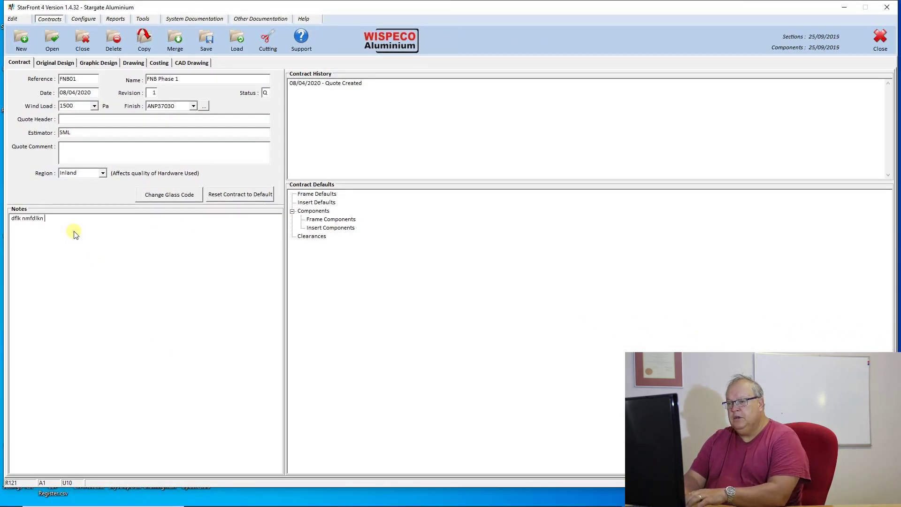
key(Return)
text(dfbdk fbdikmj bfdklm fbdlkmbfdklf)
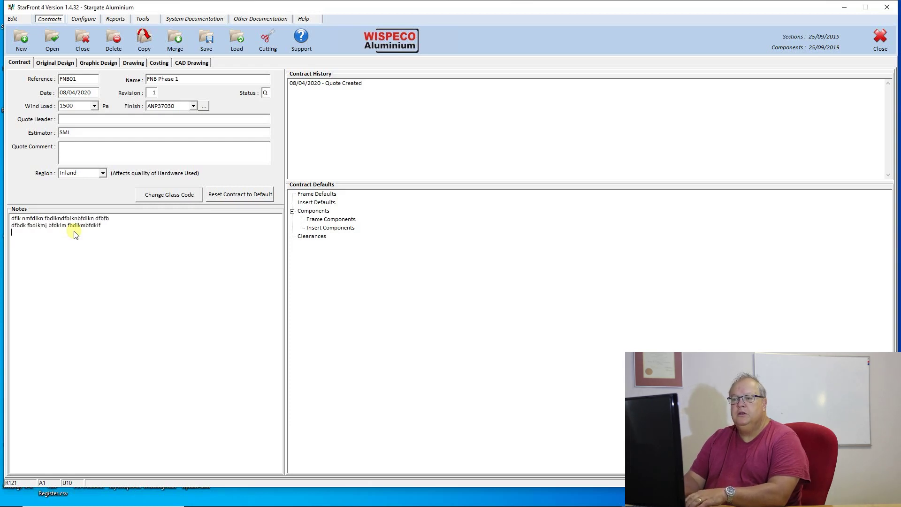
key(Return)
text(bfdkn bdfklnbdfkln fd)
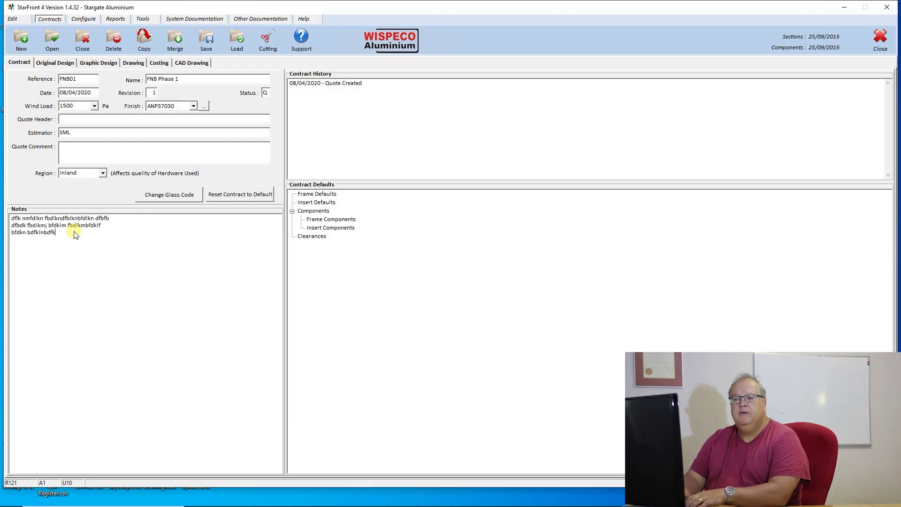
key(Return)
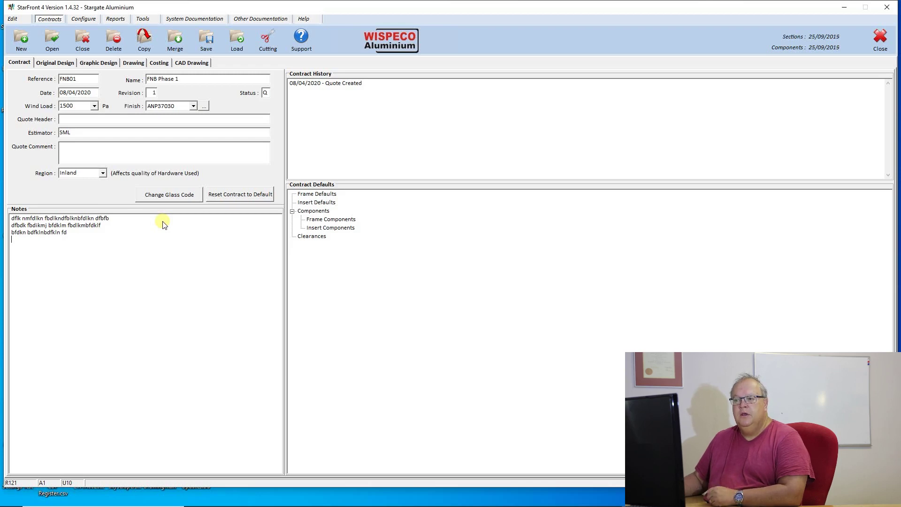
click(84, 43)
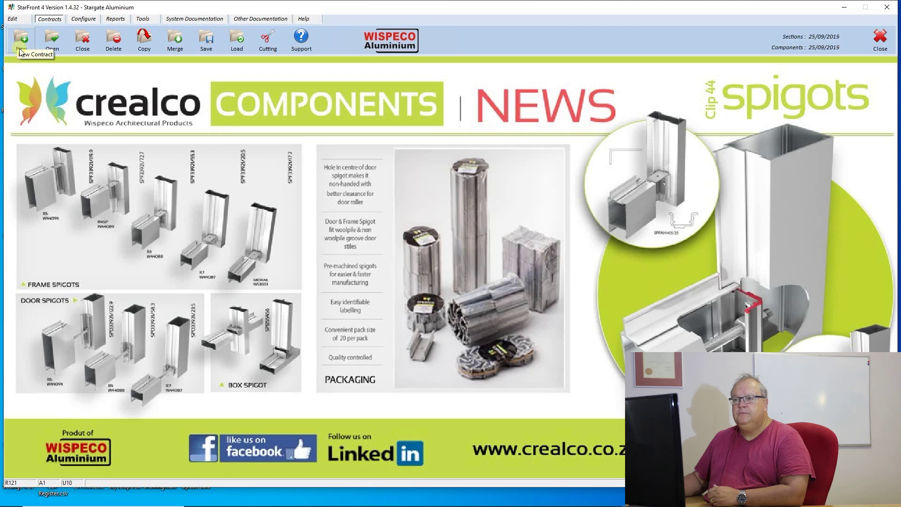
Open the FNB01 contract, FNB Phase 1, from the list of existing contracts and close it again
click(50, 40)
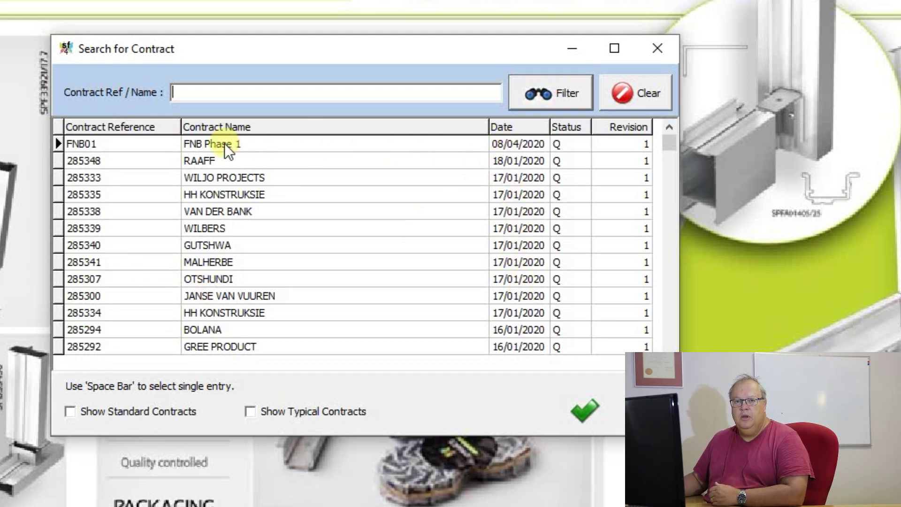
click(236, 143)
click(240, 160)
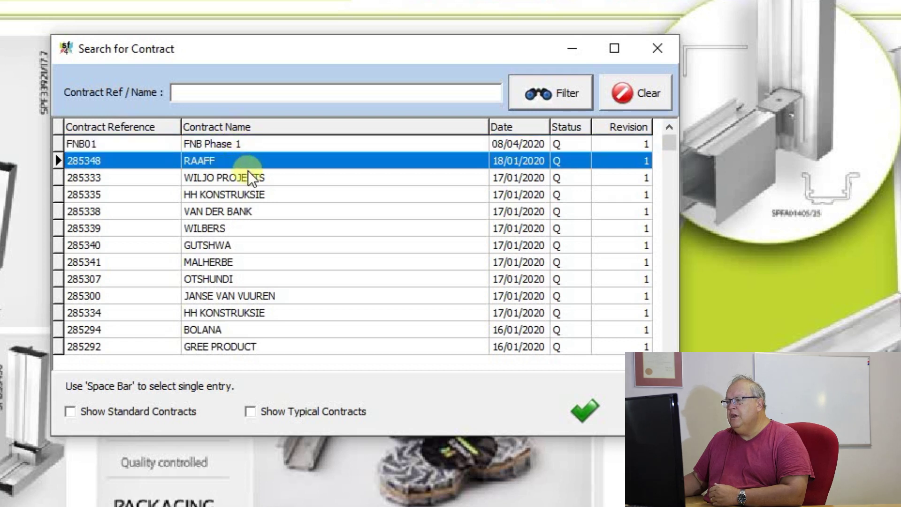
click(248, 172)
click(251, 188)
click(250, 177)
click(249, 161)
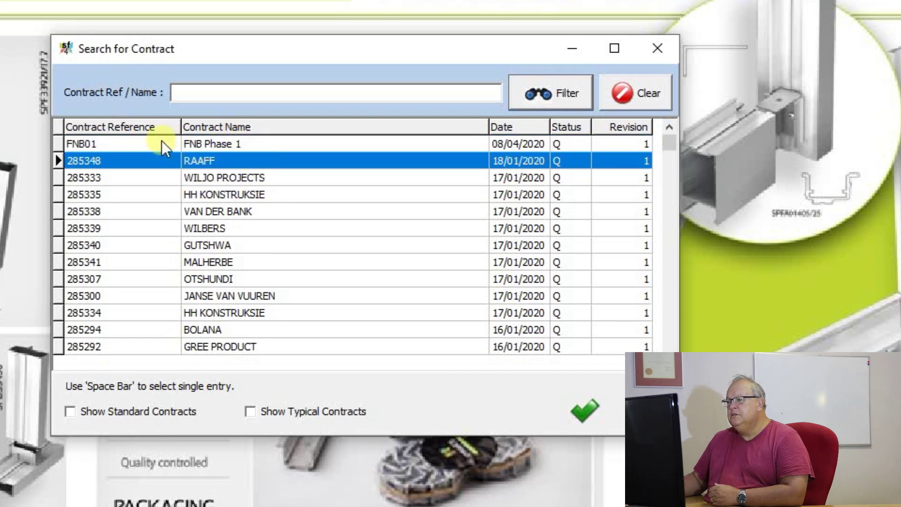
click(203, 145)
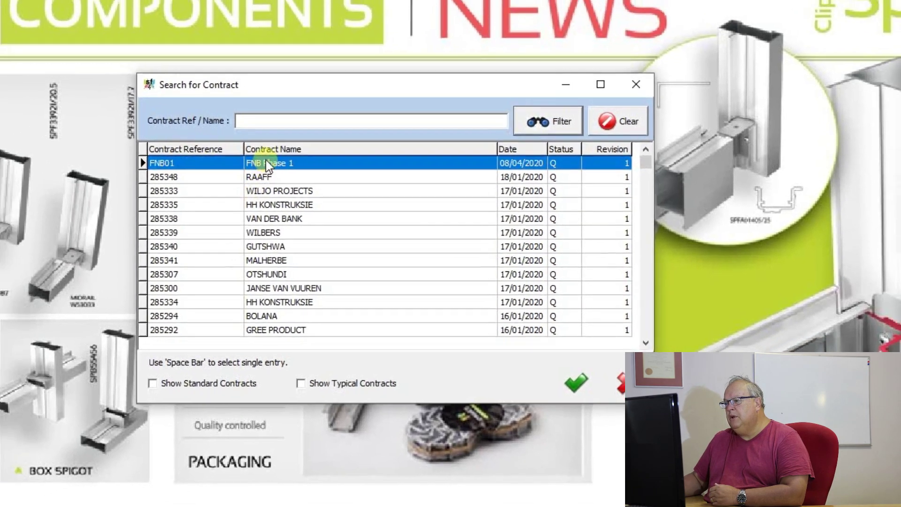
double_click(202, 144)
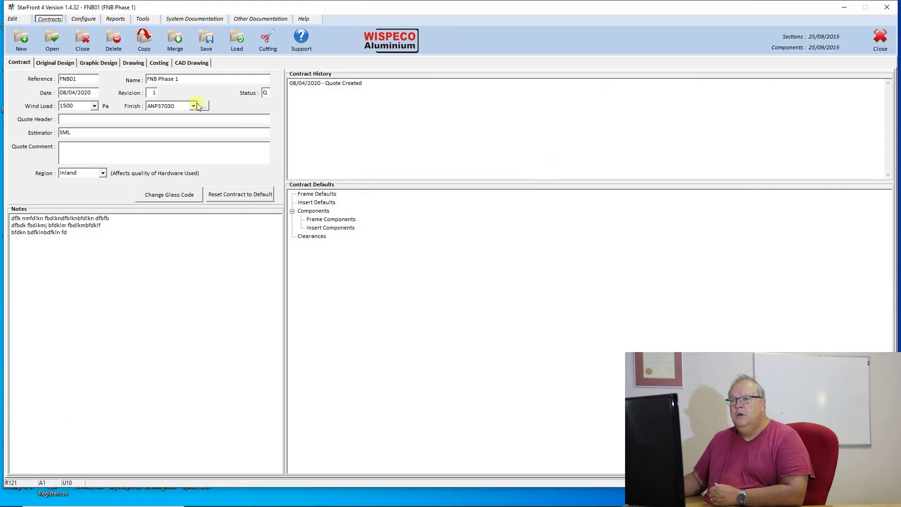
click(83, 38)
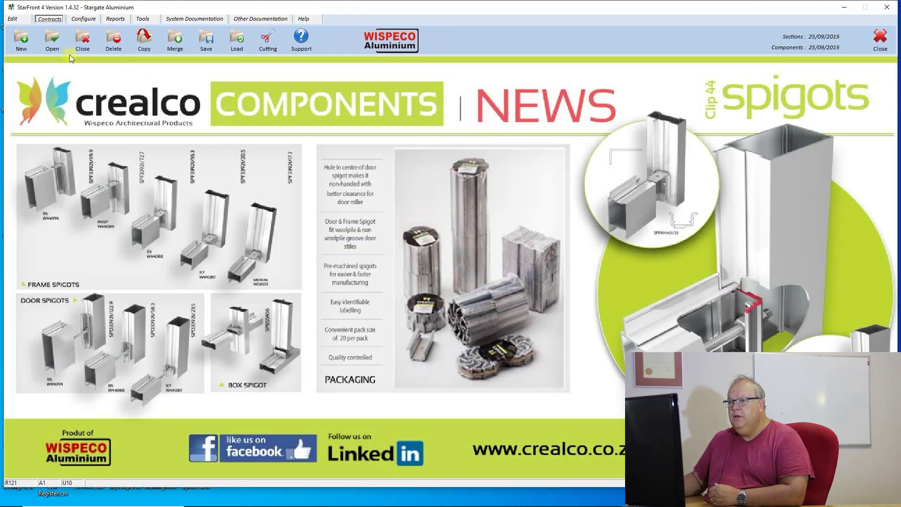
Search the existing contracts for "bank", open the matching contract and close it again
click(43, 40)
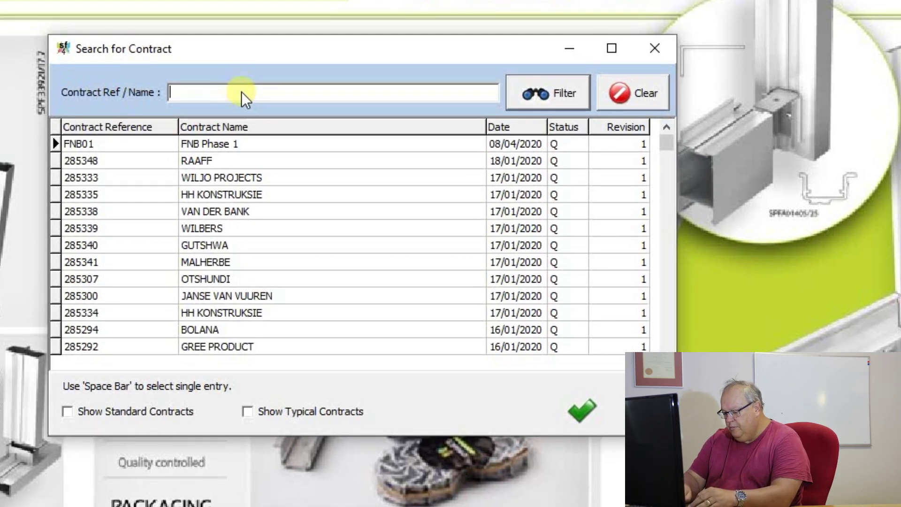
text(bank)
key(Return)
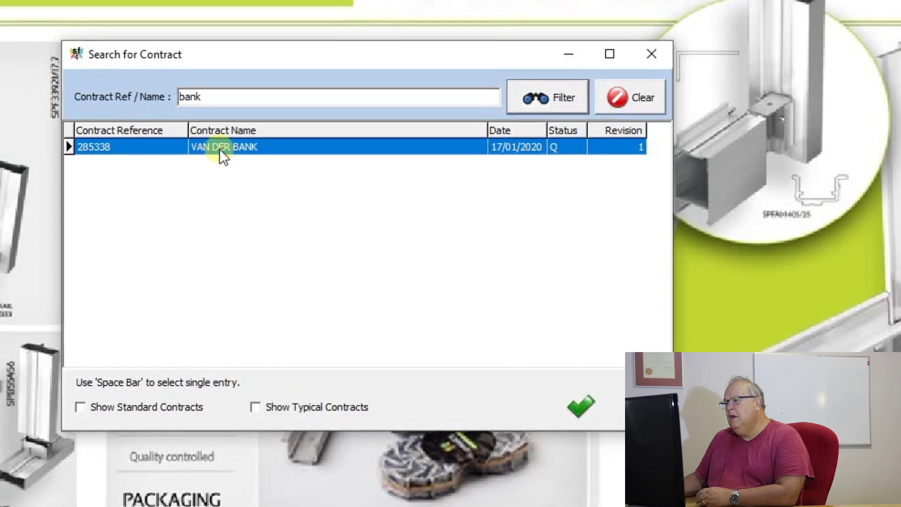
double_click(219, 148)
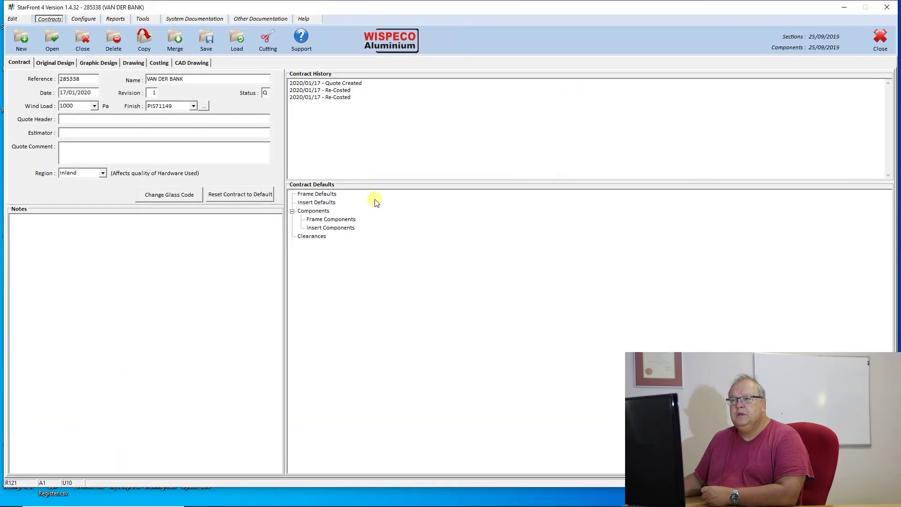
click(86, 42)
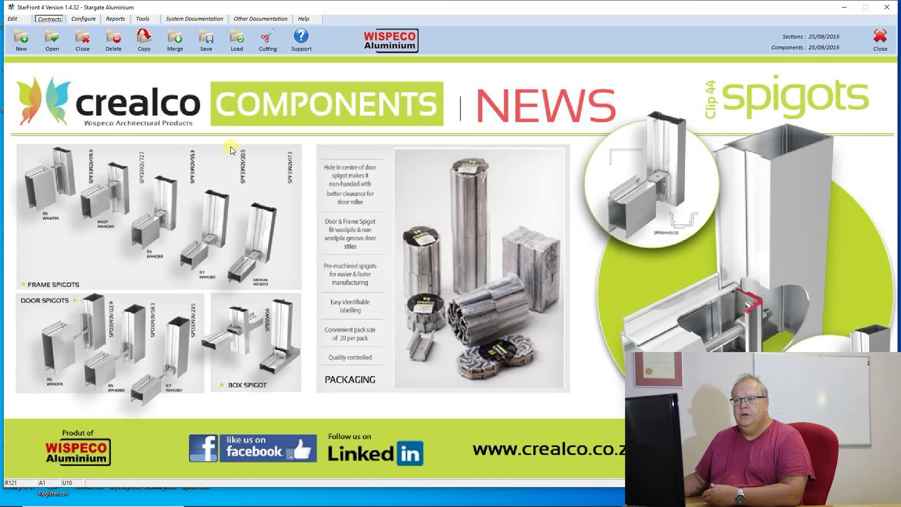
Open the FNB01 contract, switch from it directly to contract 285339 and close that one
key(ctrl+o)
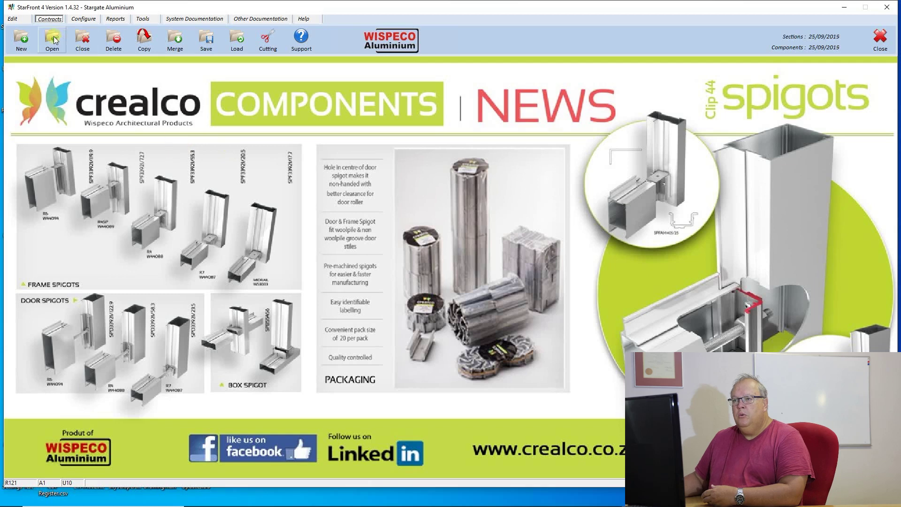
double_click(338, 198)
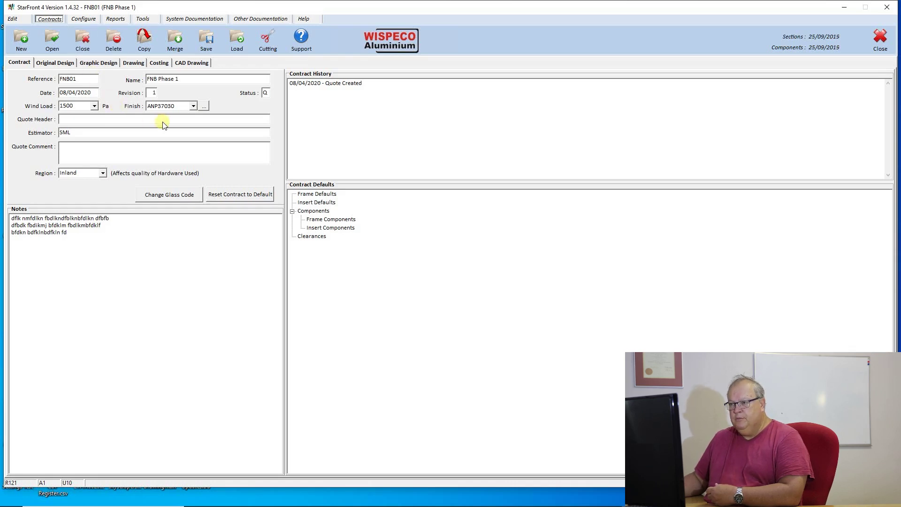
click(52, 41)
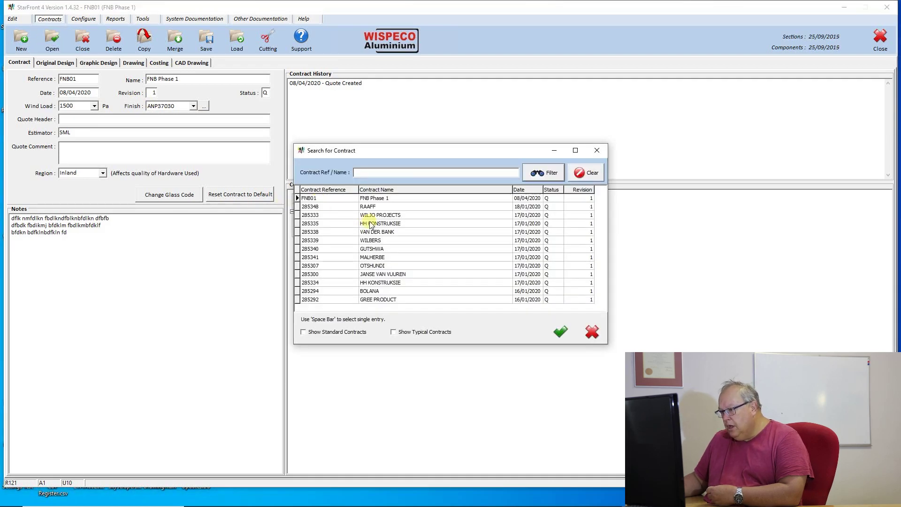
click(370, 224)
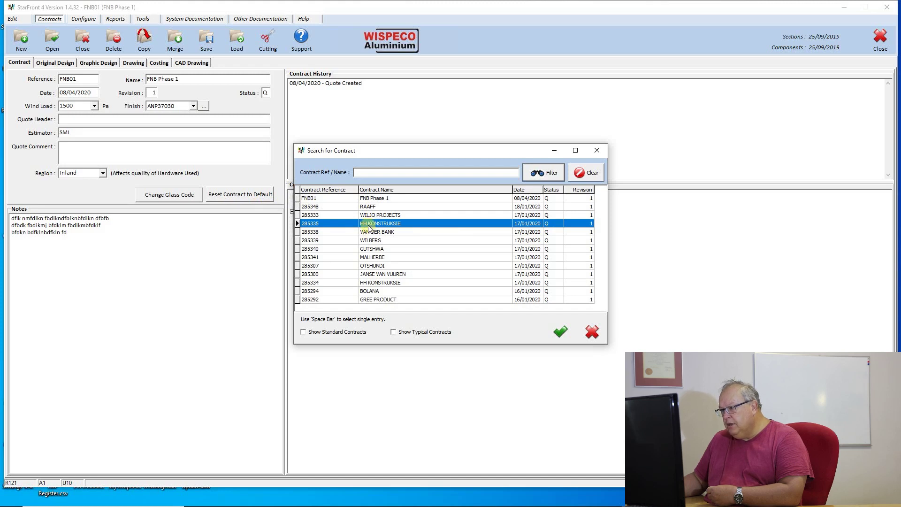
double_click(368, 240)
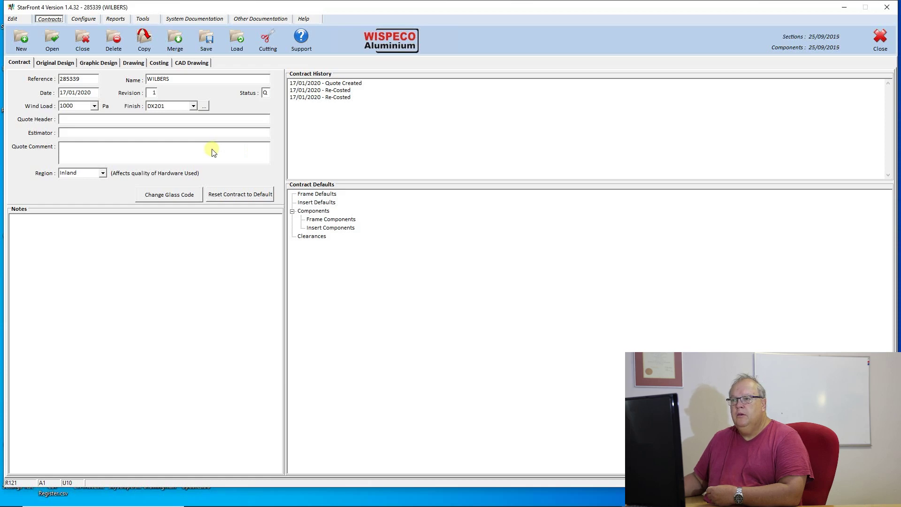
click(82, 39)
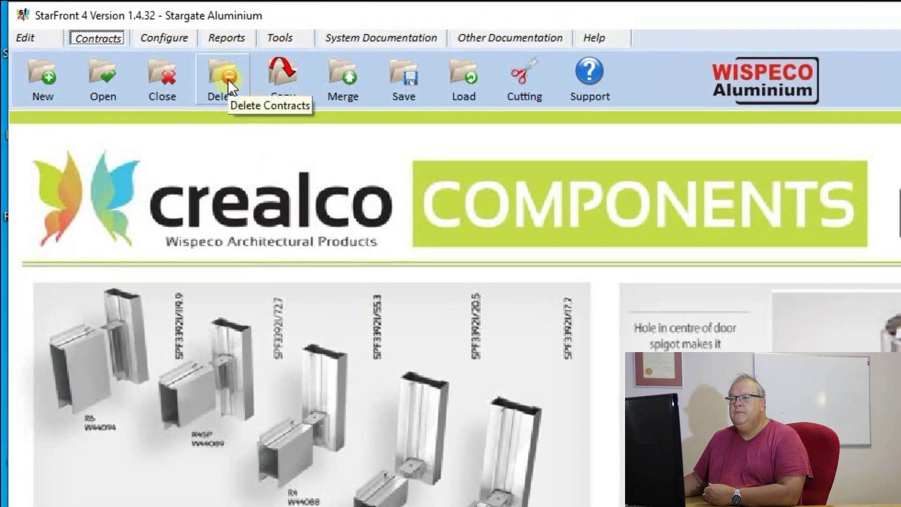
Delete contracts FNB01, 285348 and 285338 together and check the list of existing contracts
click(232, 81)
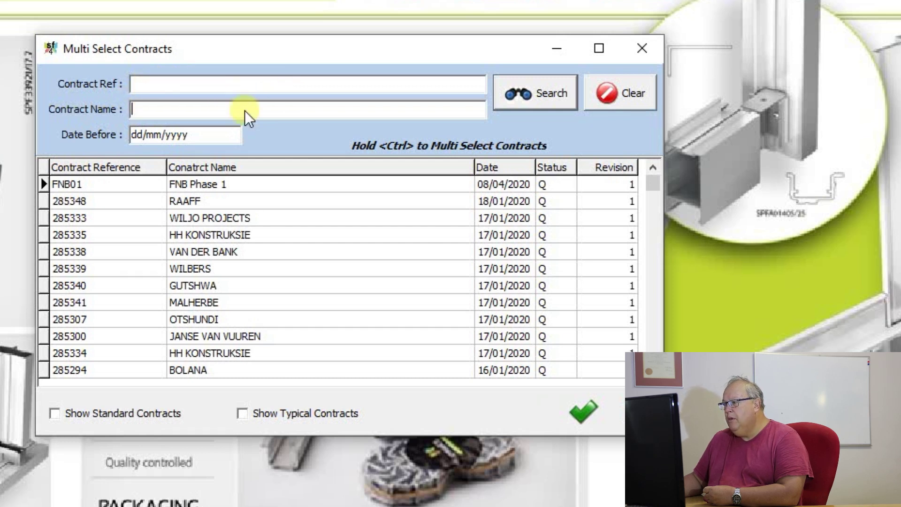
drag(178, 201, 159, 250)
drag(155, 177, 155, 181)
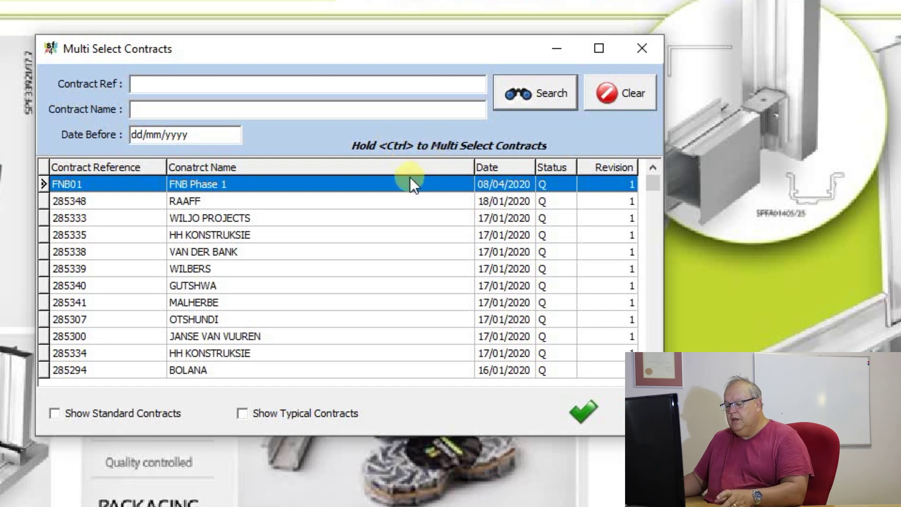
ctrl+click(96, 203)
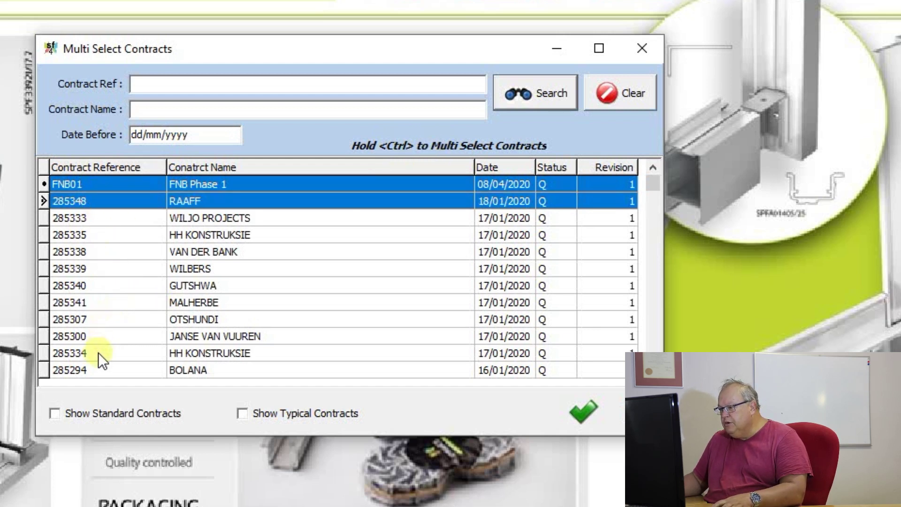
ctrl+click(111, 255)
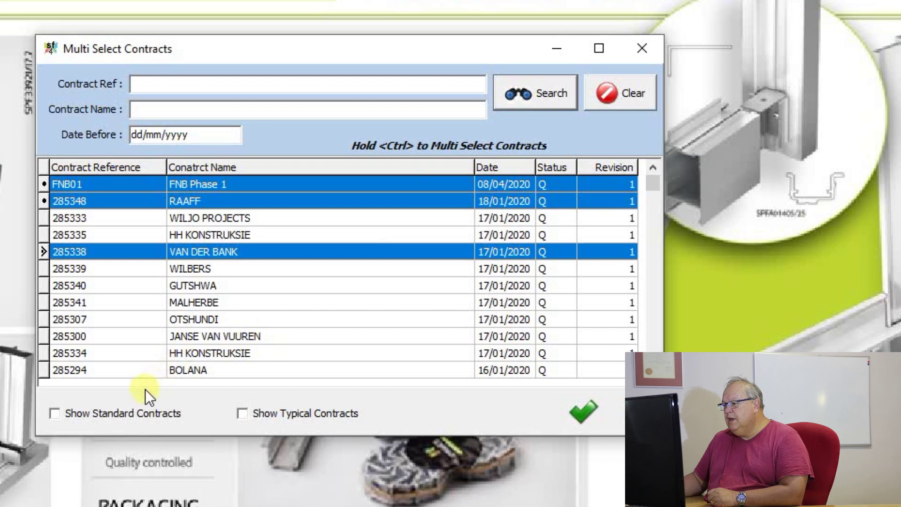
click(586, 412)
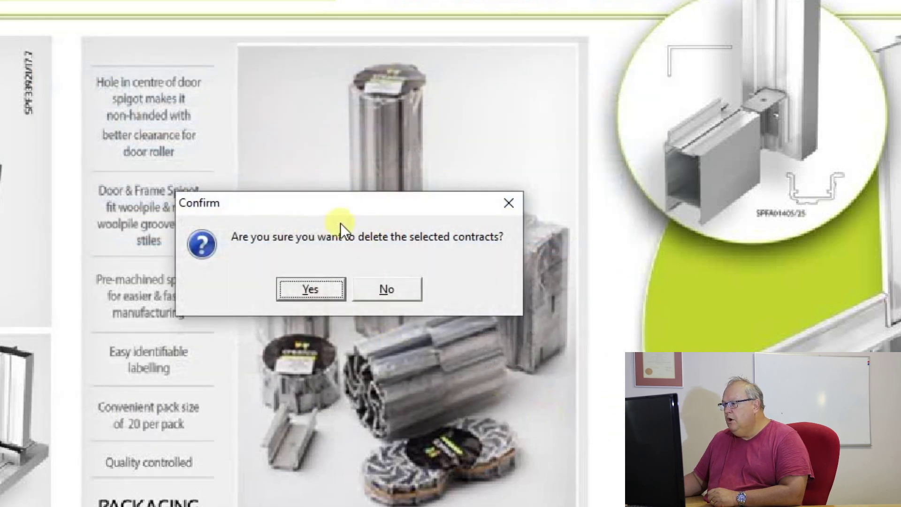
click(317, 282)
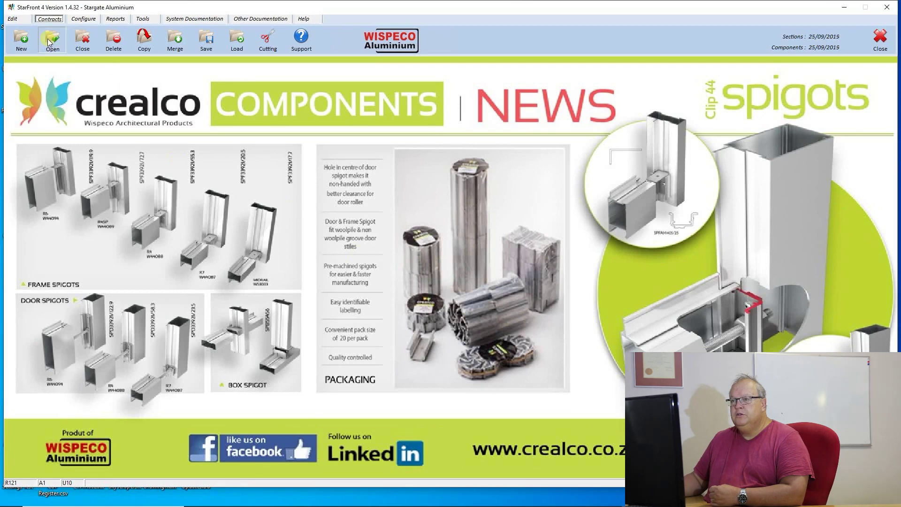
click(50, 39)
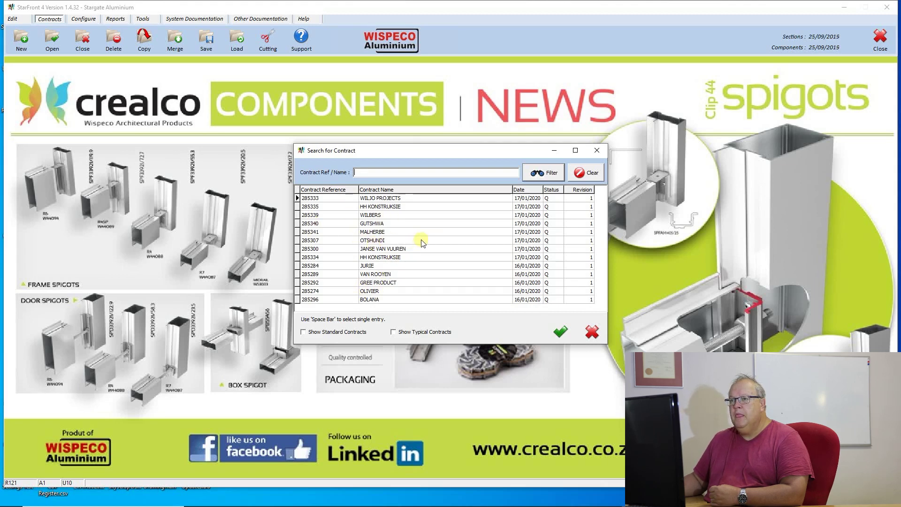
click(593, 333)
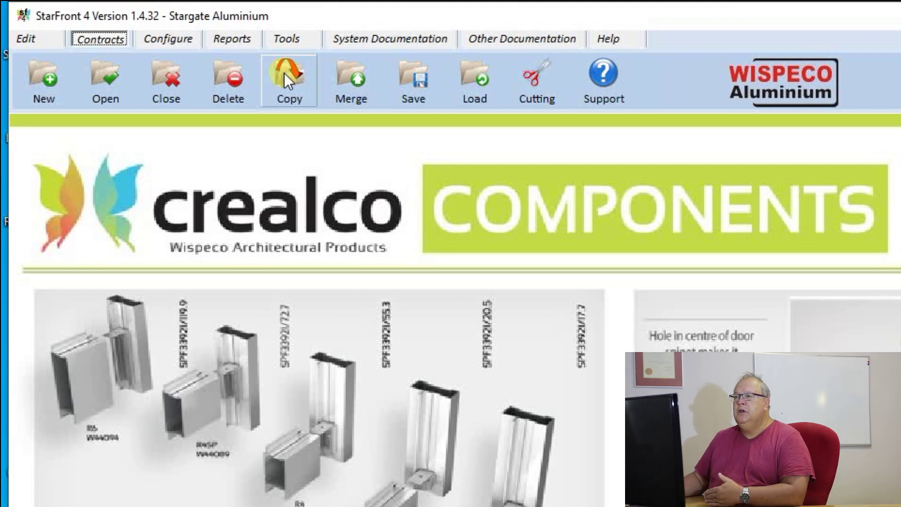
Copy contract 281624 to a new contract with the reference 281624a
click(283, 73)
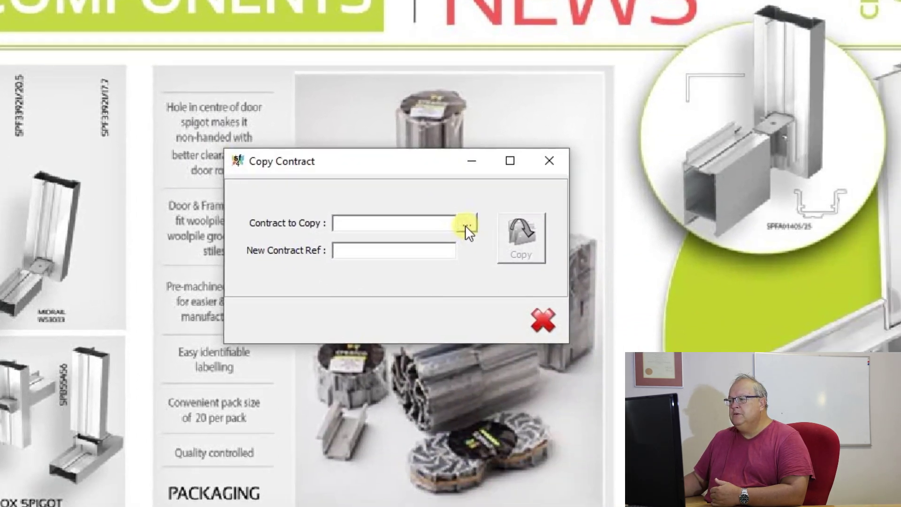
click(466, 225)
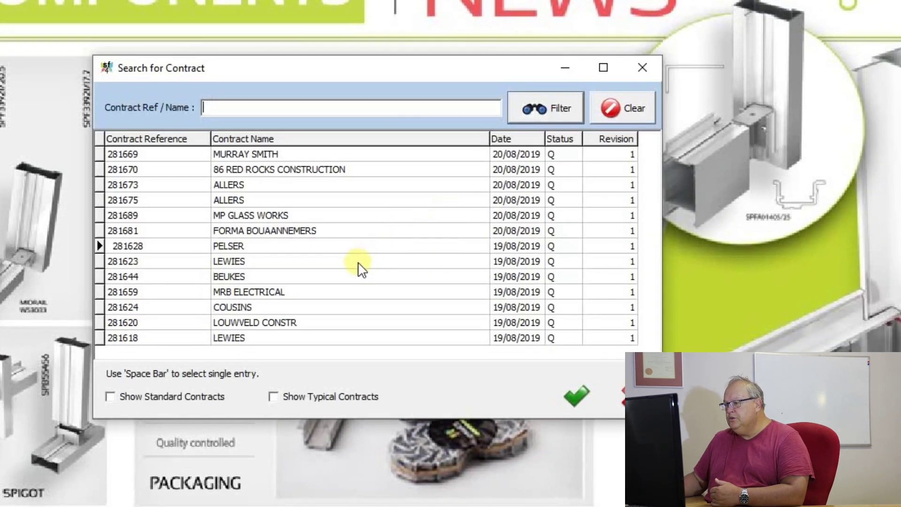
click(254, 262)
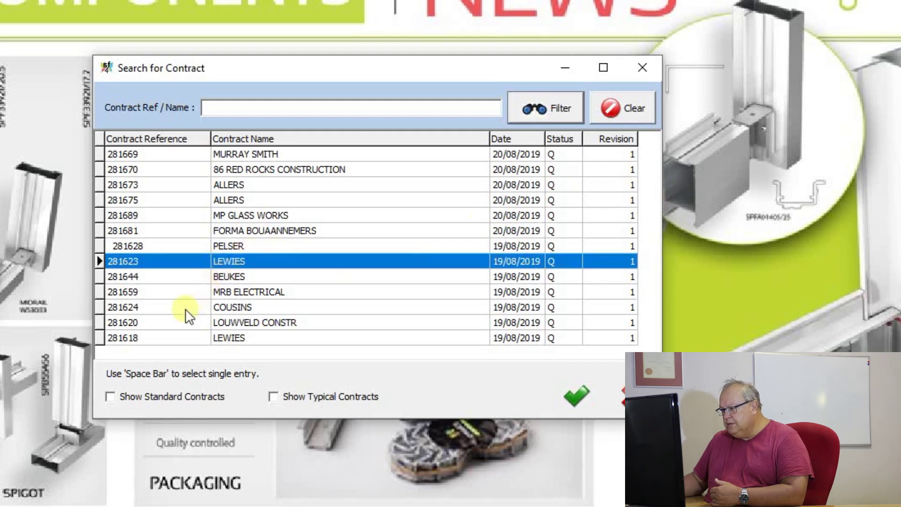
double_click(166, 306)
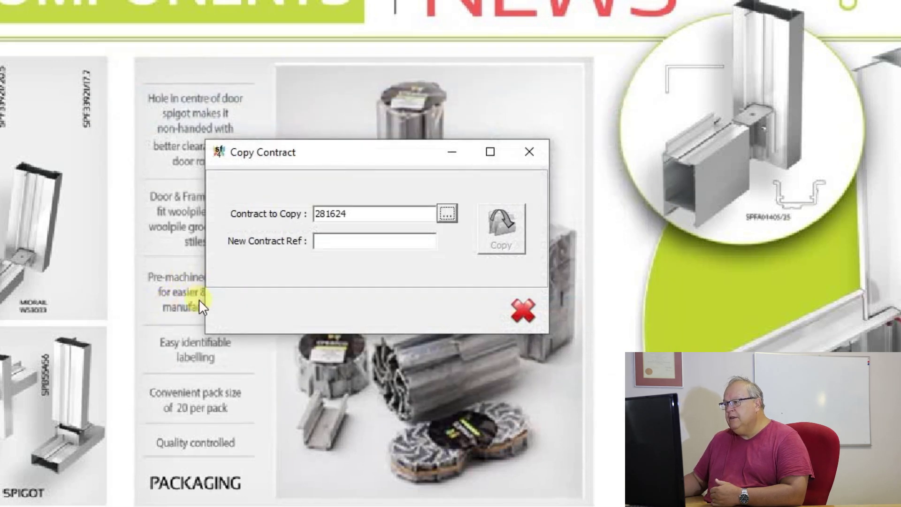
click(350, 239)
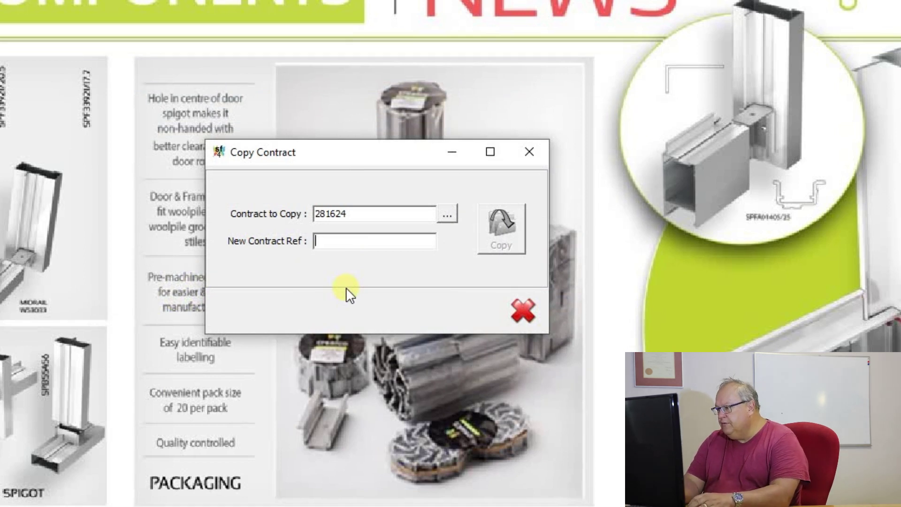
text(281)
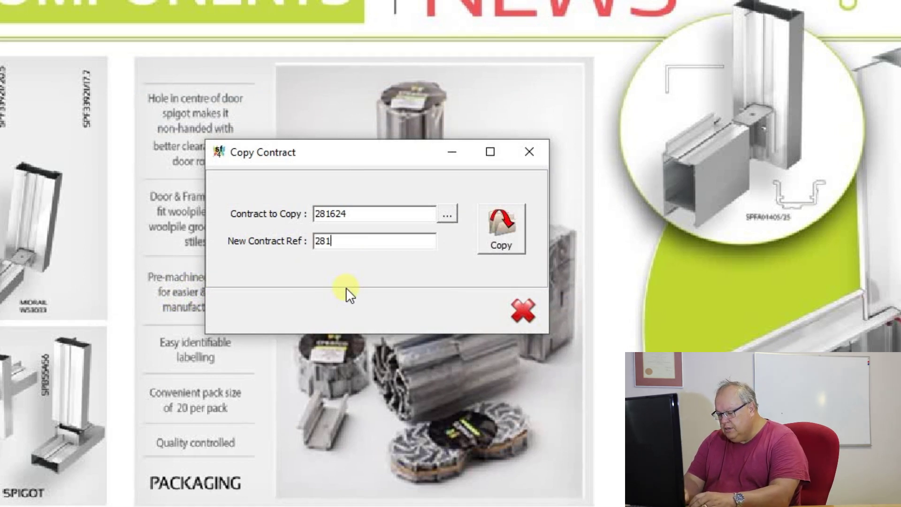
text(624a)
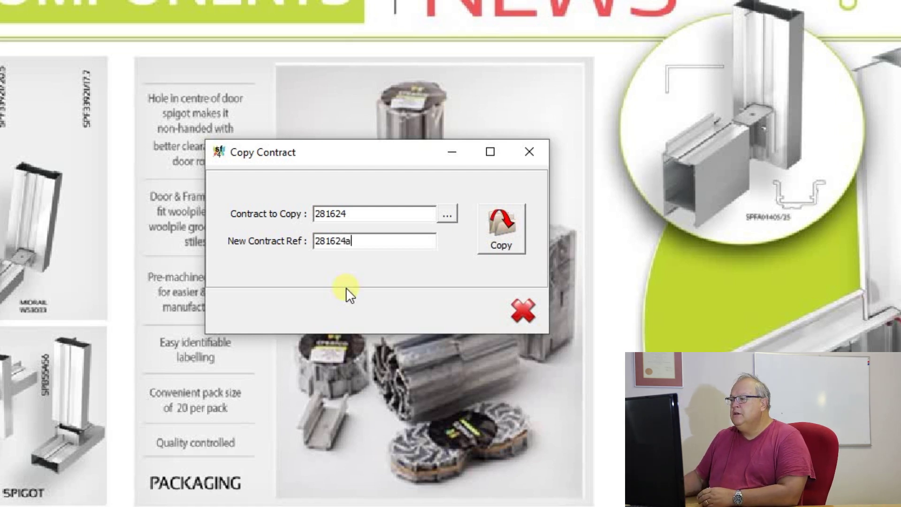
click(500, 237)
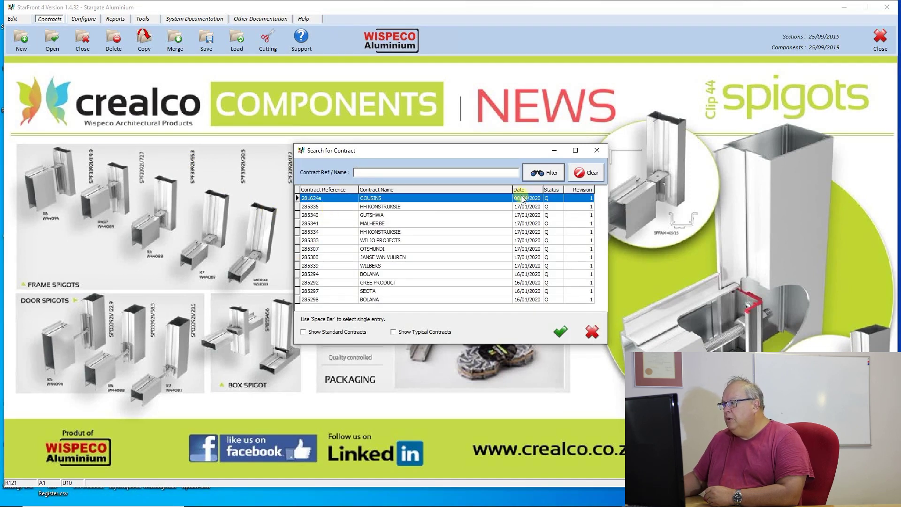
Open the copied contract 281624a, examine its contract history entry and close the contract
click(363, 207)
click(353, 198)
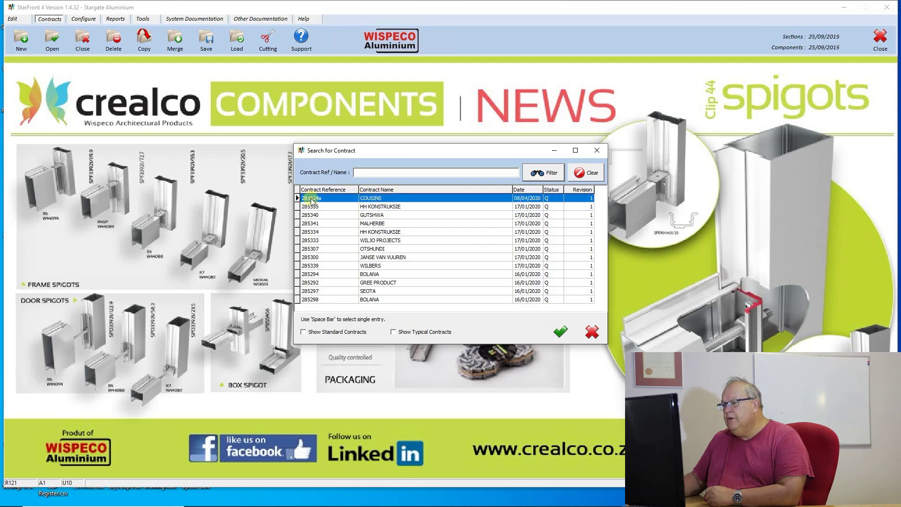
double_click(338, 201)
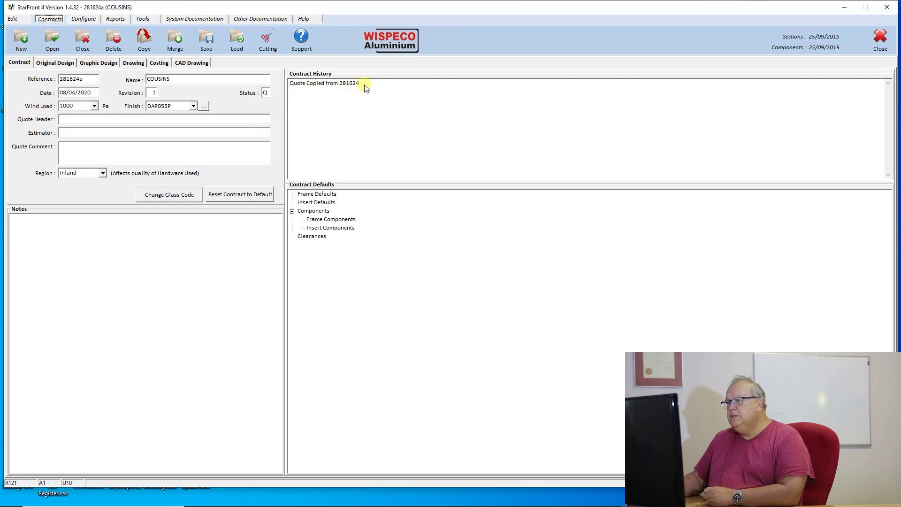
drag(361, 83, 287, 84)
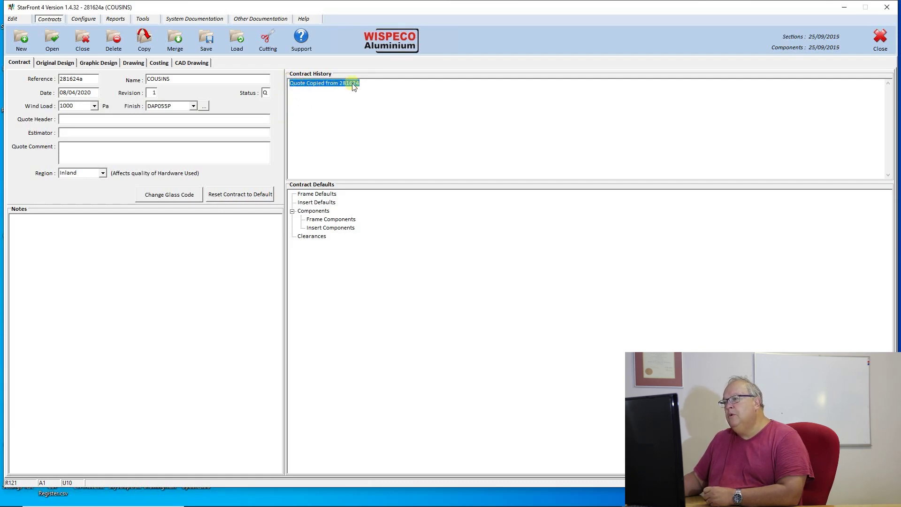
click(369, 84)
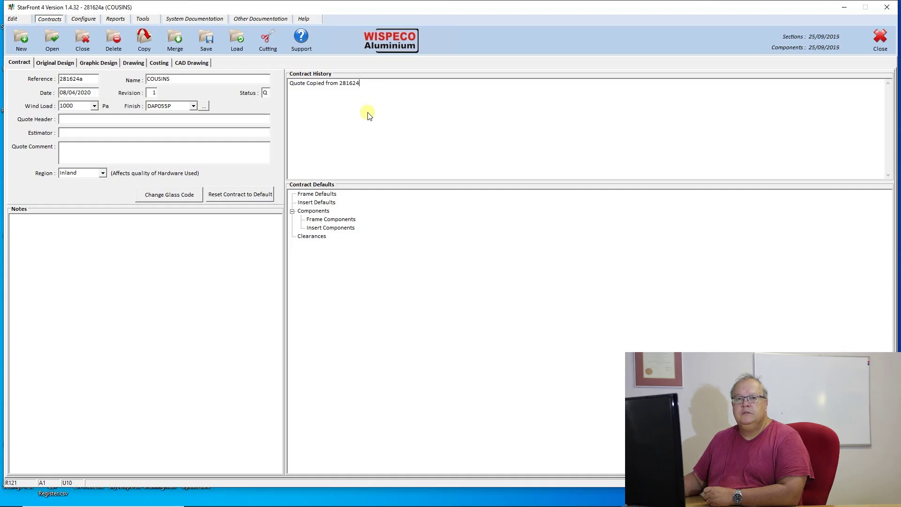
click(75, 48)
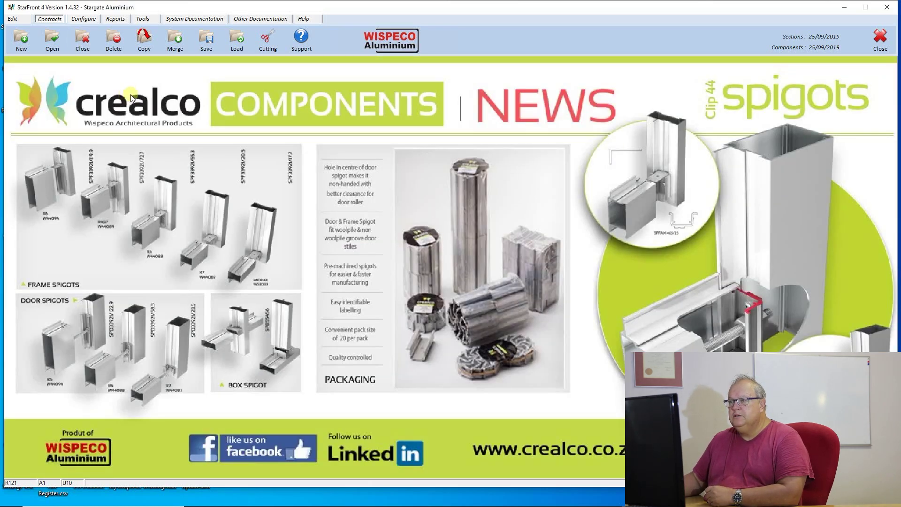
Merge contracts 285335, as the first contract, and 285307, as the second, into a new contract with the reference Merged01
click(168, 37)
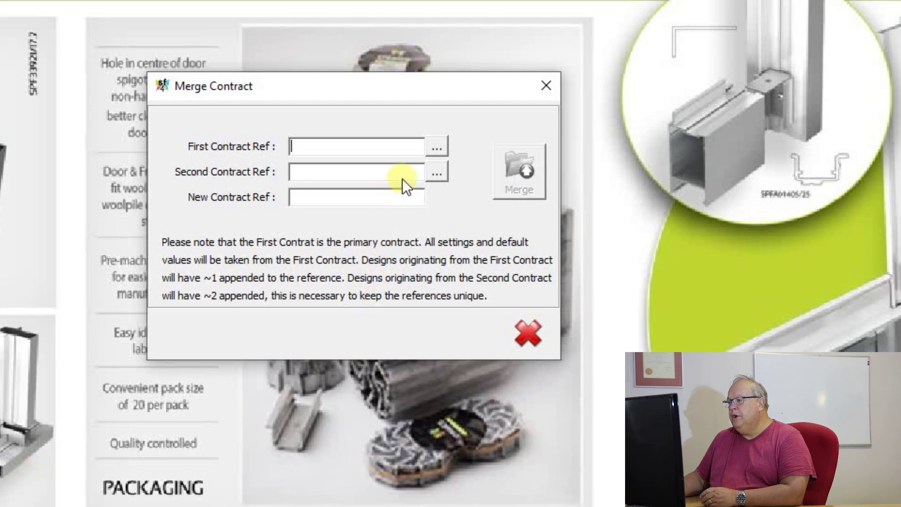
click(437, 147)
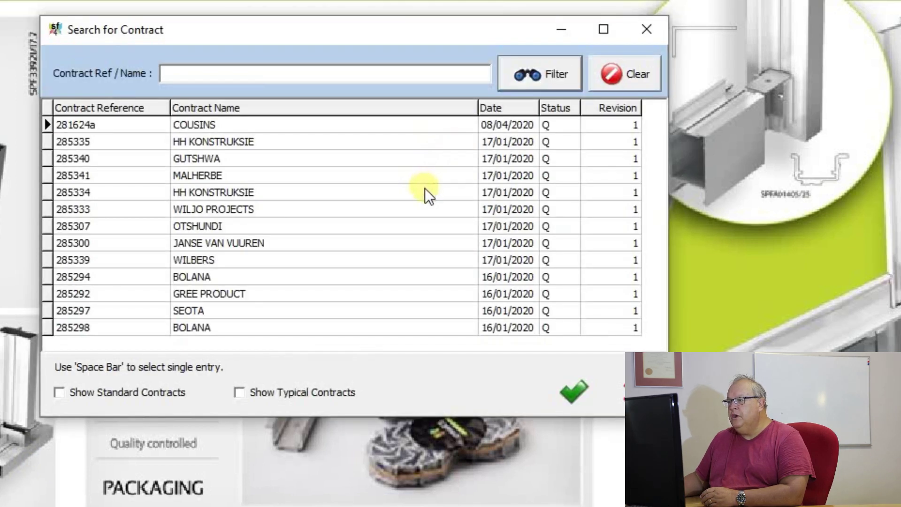
double_click(97, 141)
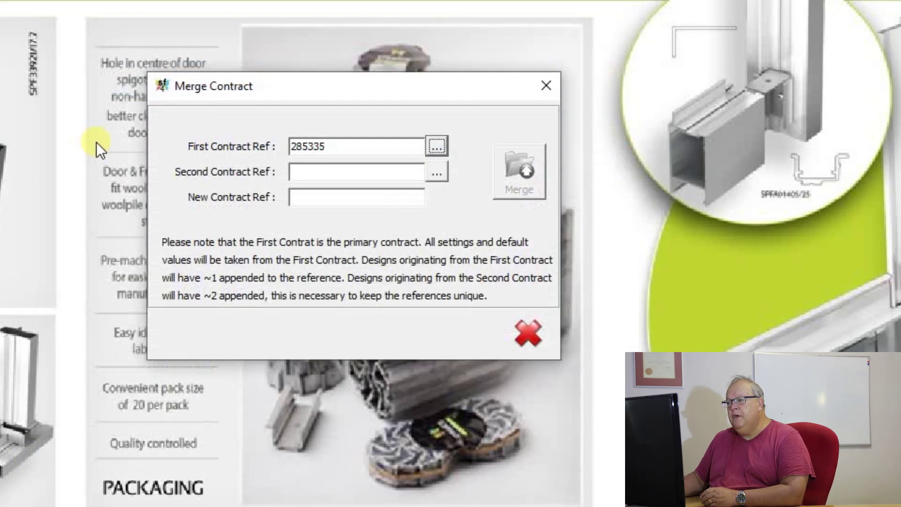
click(436, 170)
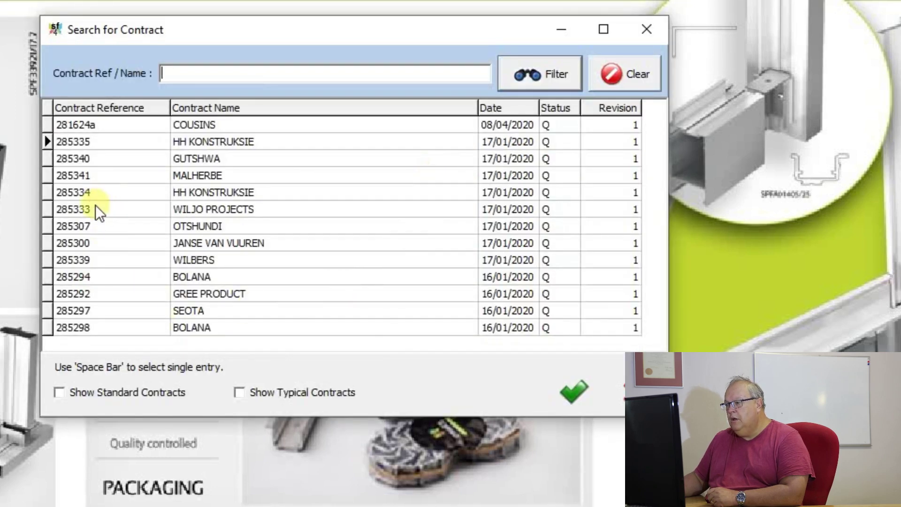
double_click(80, 219)
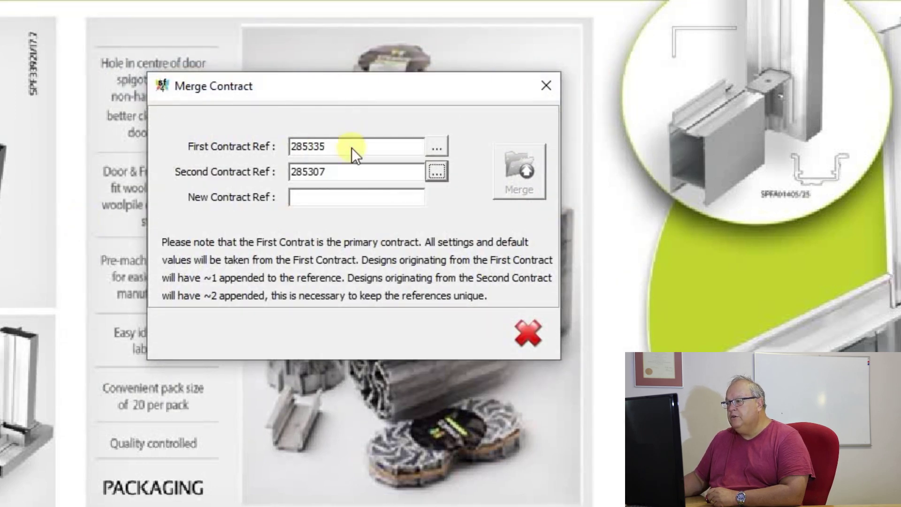
click(331, 195)
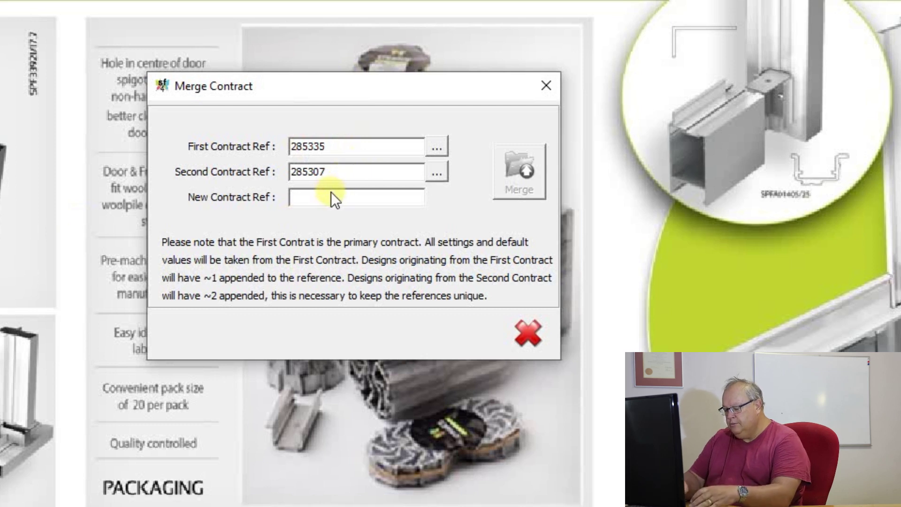
text(Merged0)
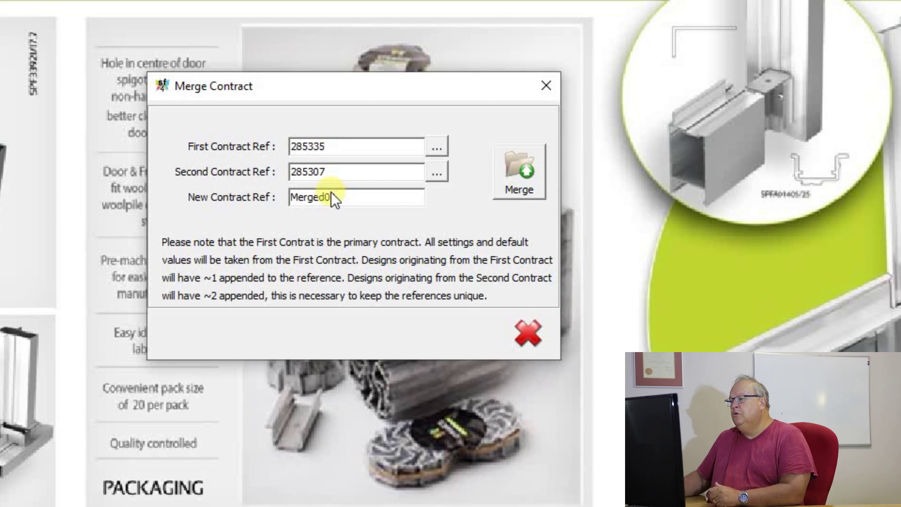
text(1)
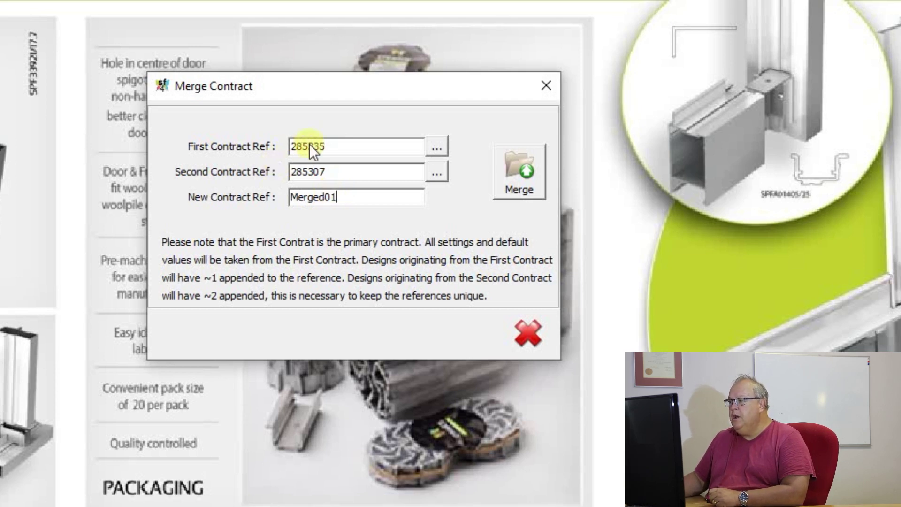
click(519, 168)
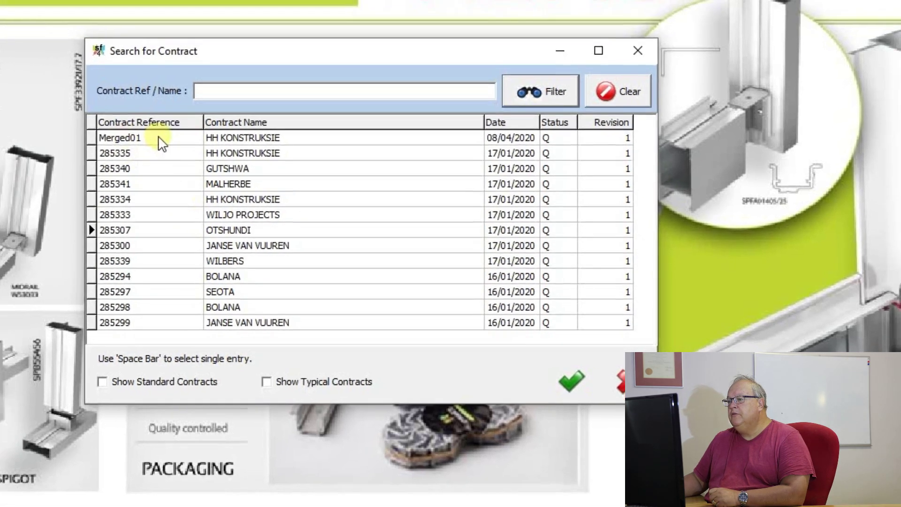
Open contract Merged01, examine the type references of its first two original designs and close the contract
double_click(80, 125)
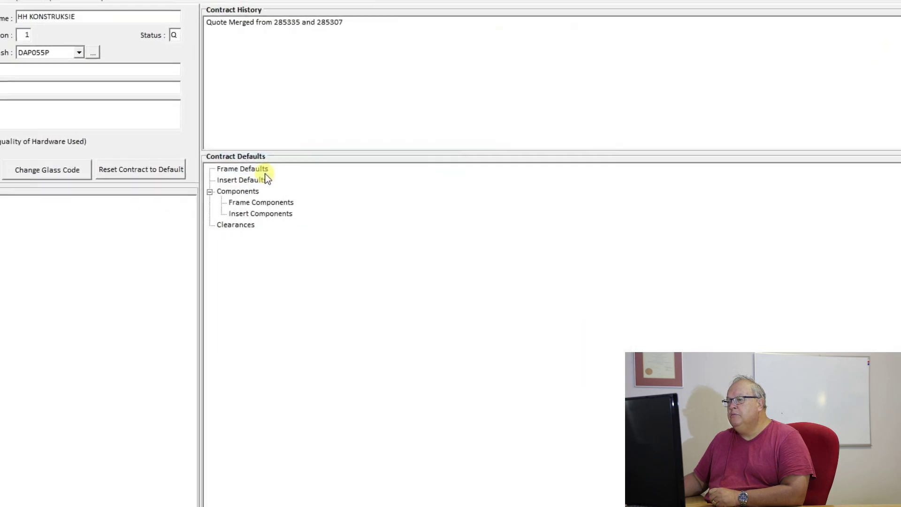
click(8, 41)
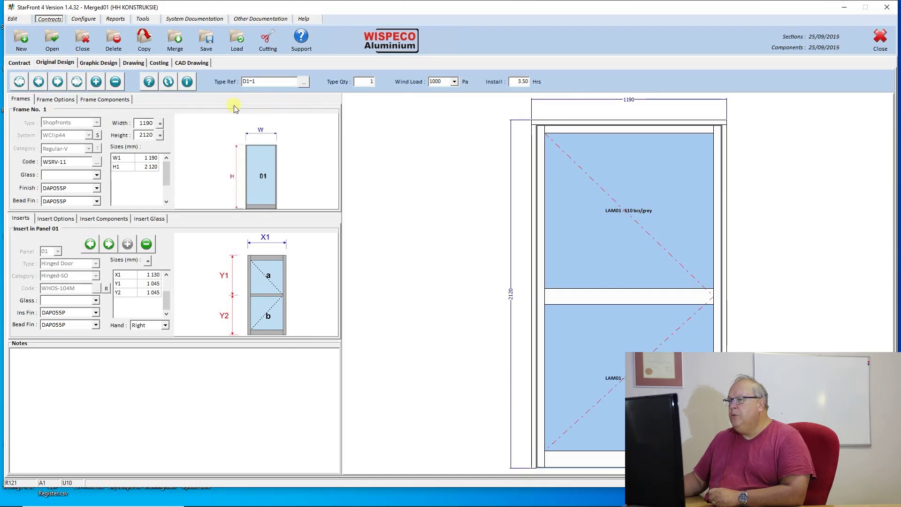
click(266, 82)
click(268, 83)
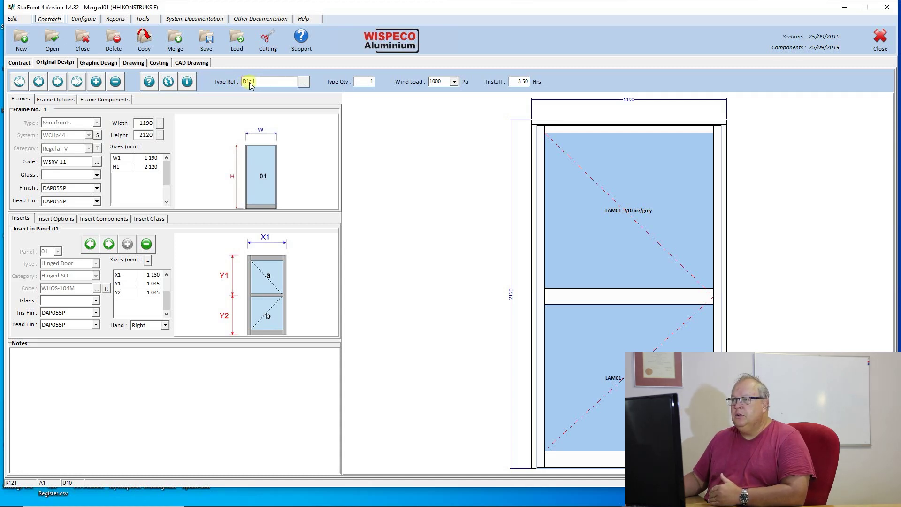
click(250, 82)
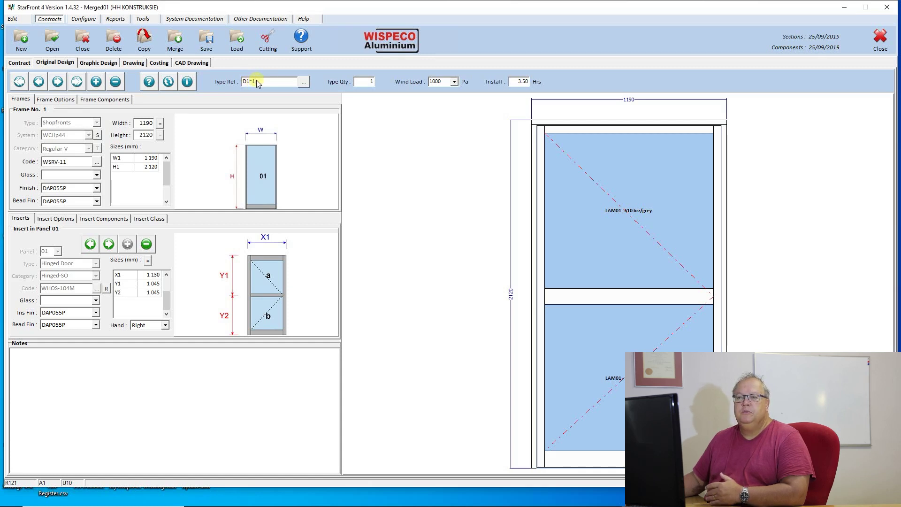
click(58, 81)
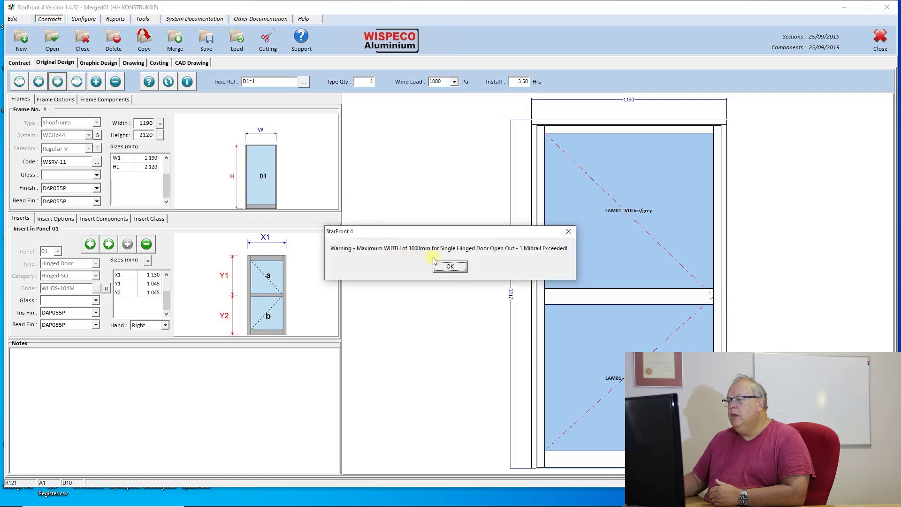
click(446, 266)
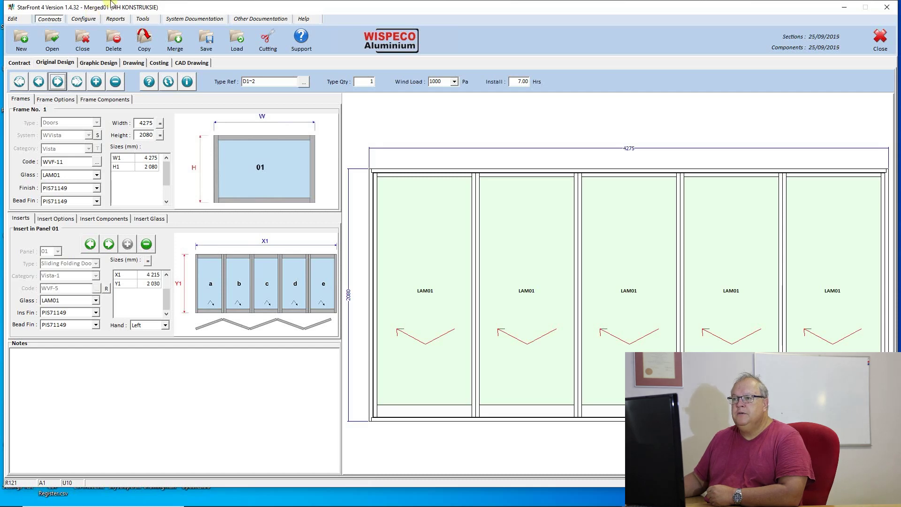
click(82, 39)
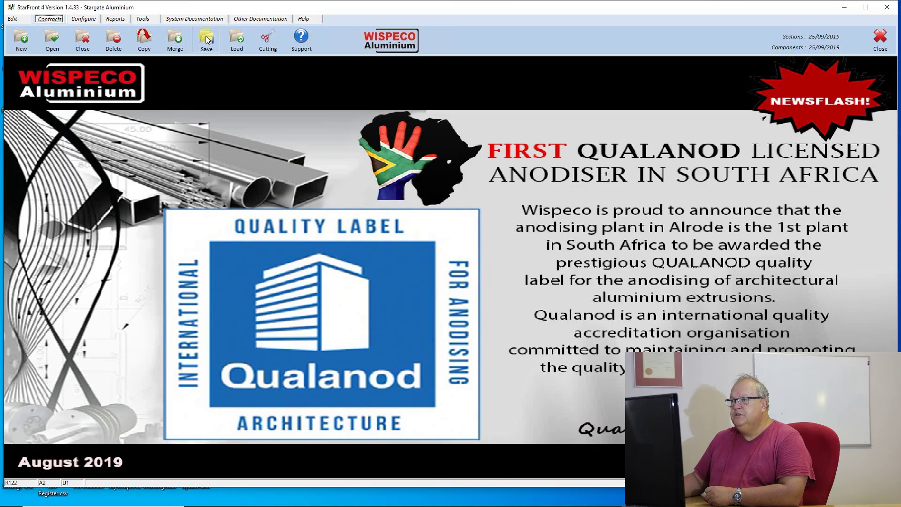
Try to save without a contract open, and open contract Merged01
click(206, 40)
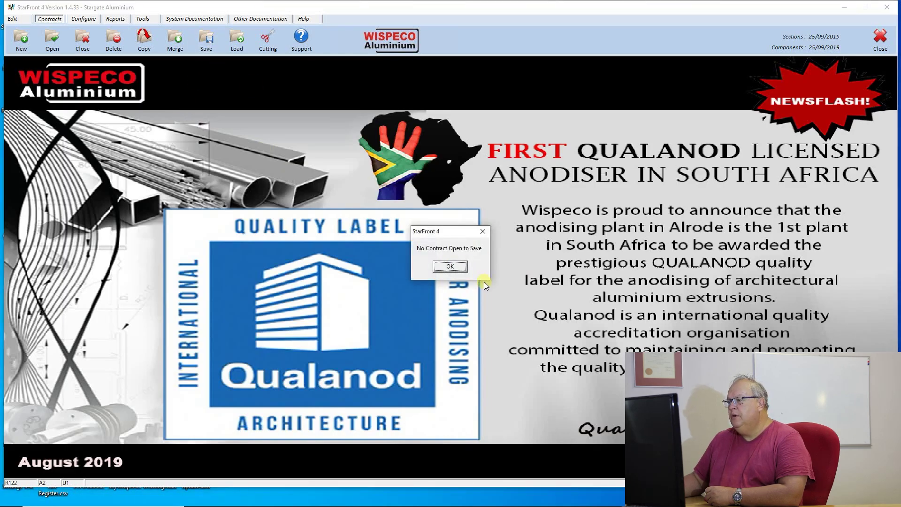
click(466, 265)
click(52, 39)
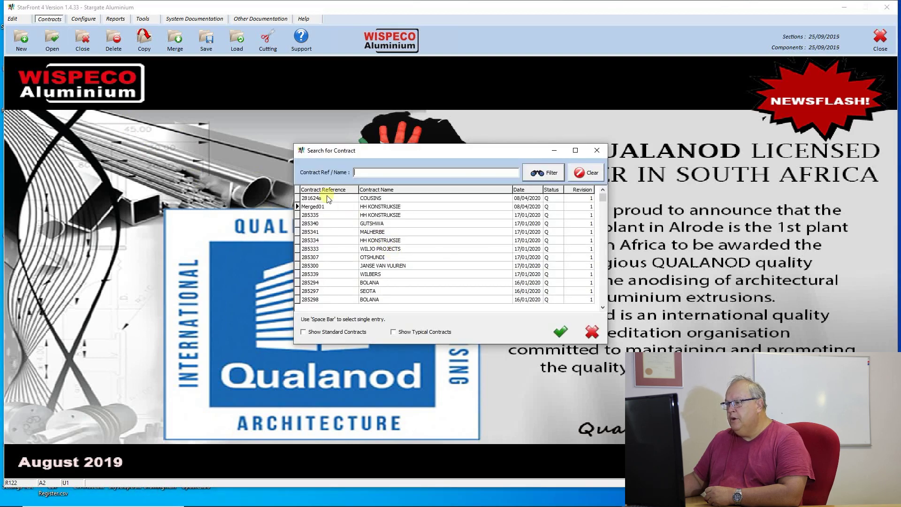
double_click(324, 207)
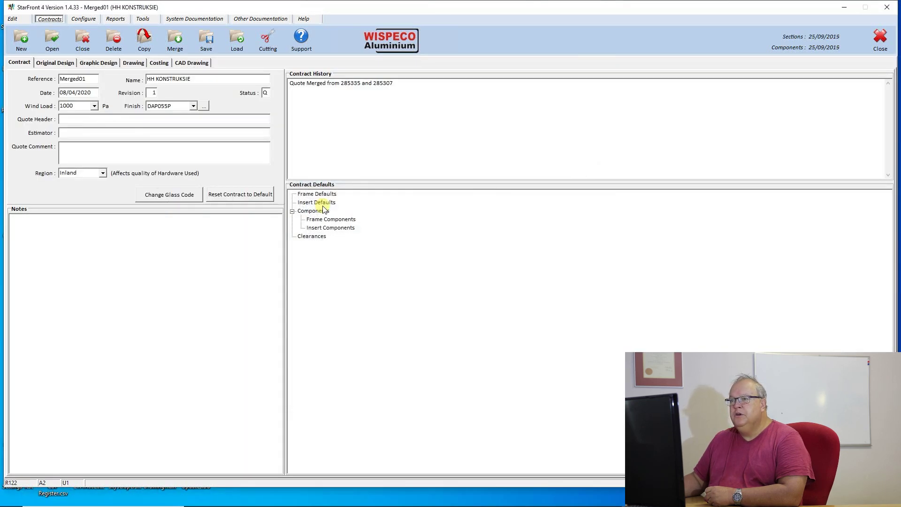
Save contract Merged01 to the CREALCO (G:) drive as TContract.db and close the contract
click(207, 38)
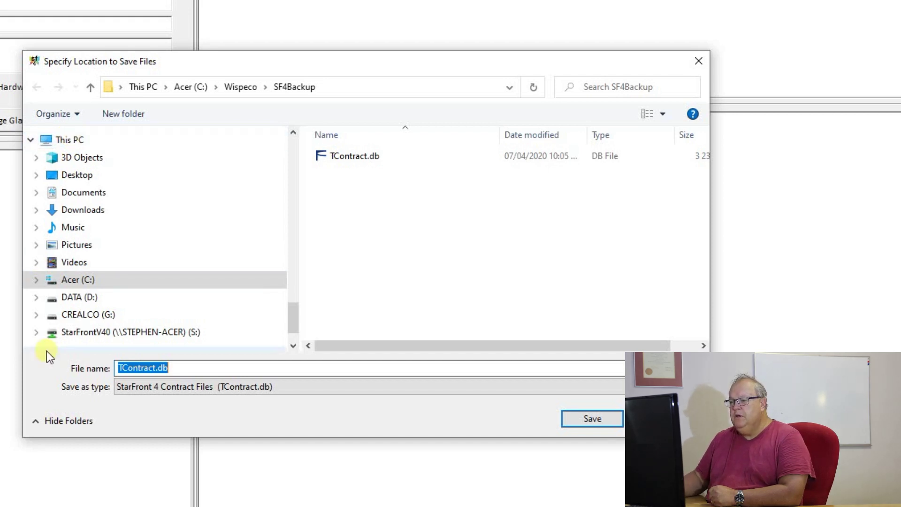
click(76, 317)
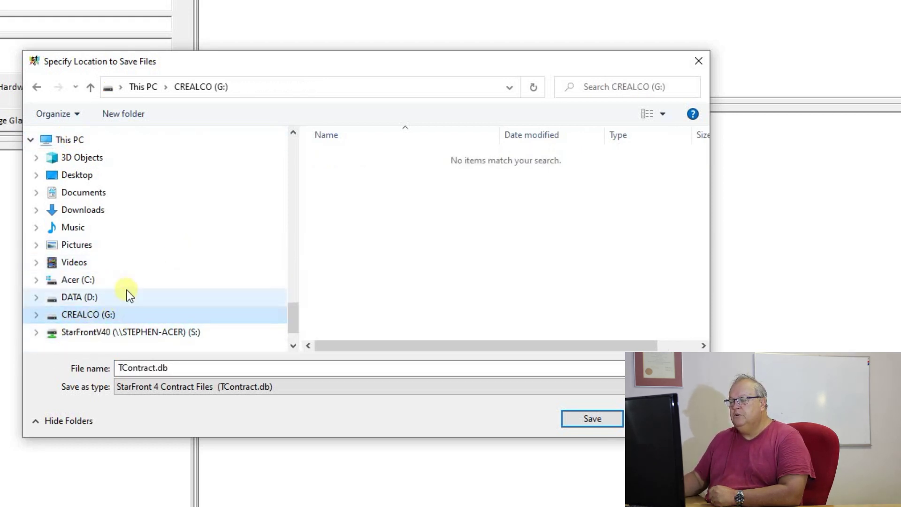
click(573, 416)
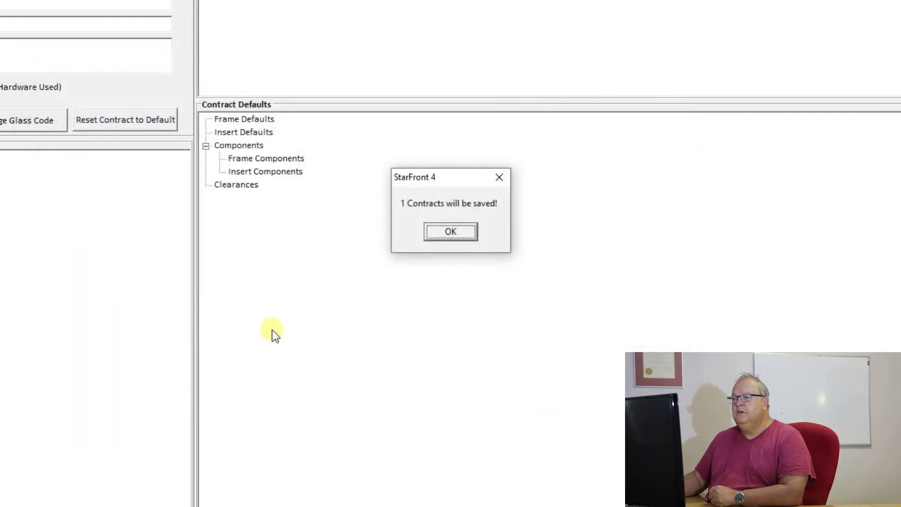
click(439, 233)
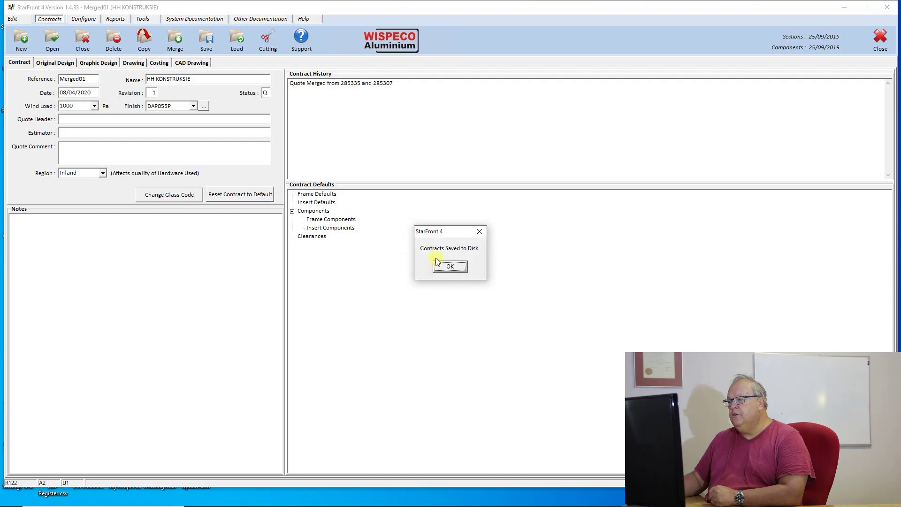
click(449, 265)
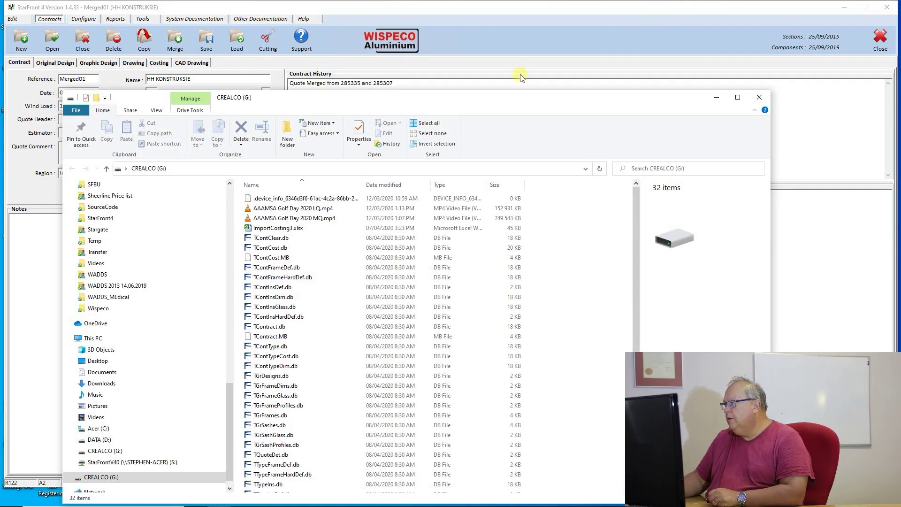
click(757, 97)
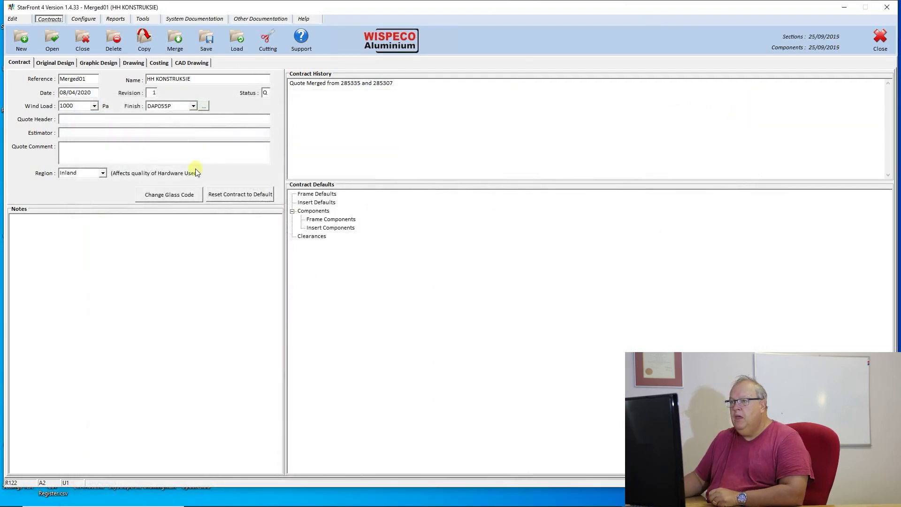
click(83, 36)
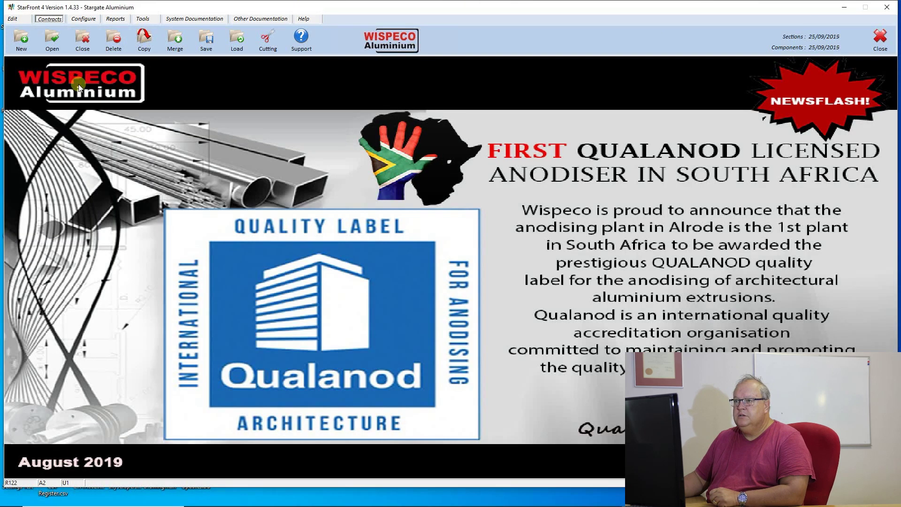
Load the saved contract file TContract.db from the CREALCO (G:) drive
click(238, 42)
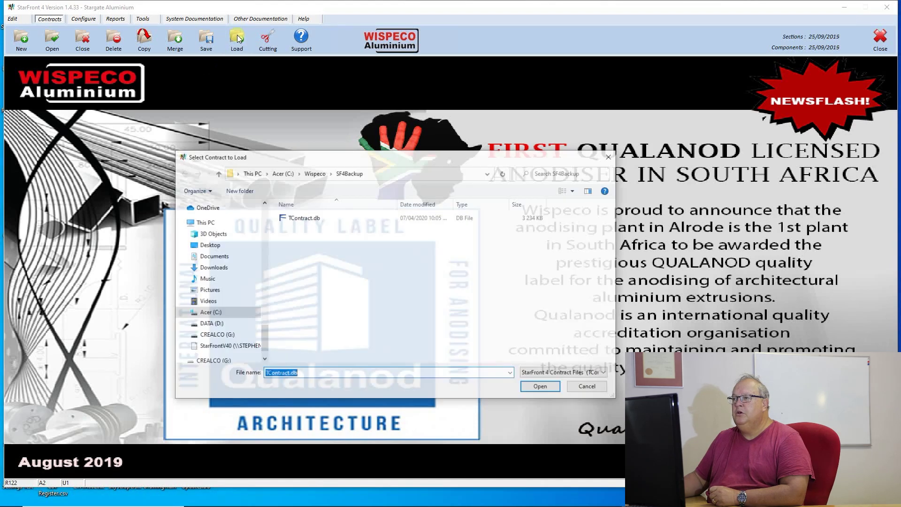
click(218, 335)
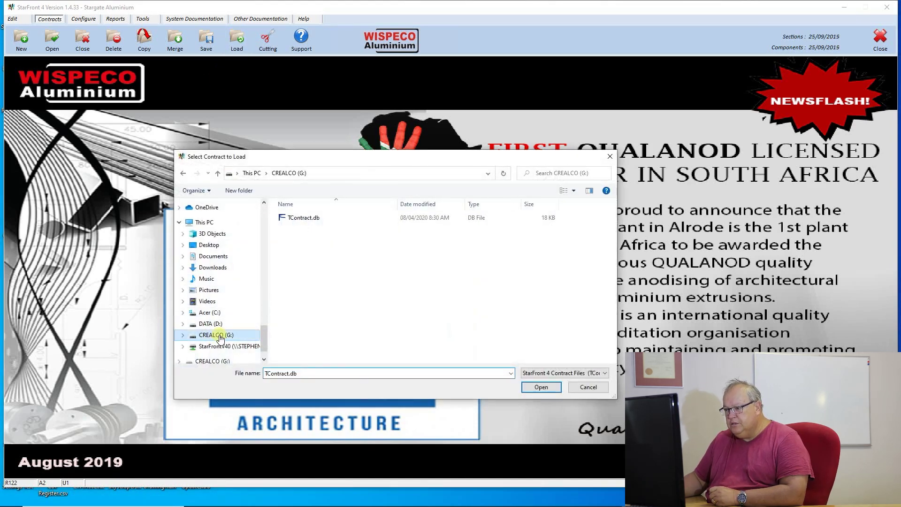
click(315, 225)
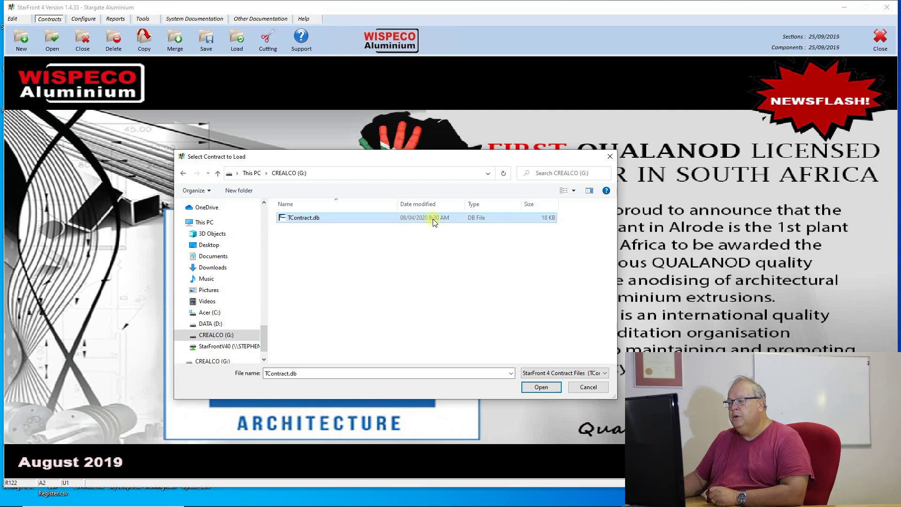
click(552, 387)
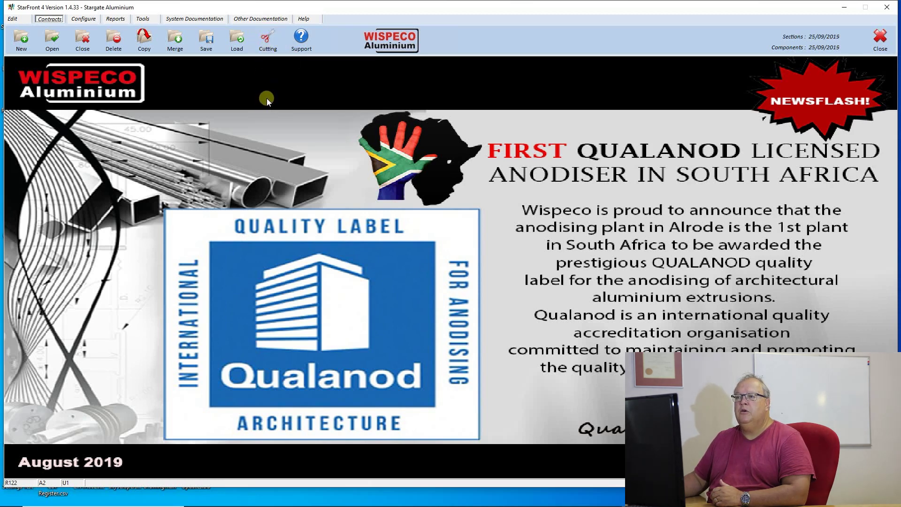
click(301, 36)
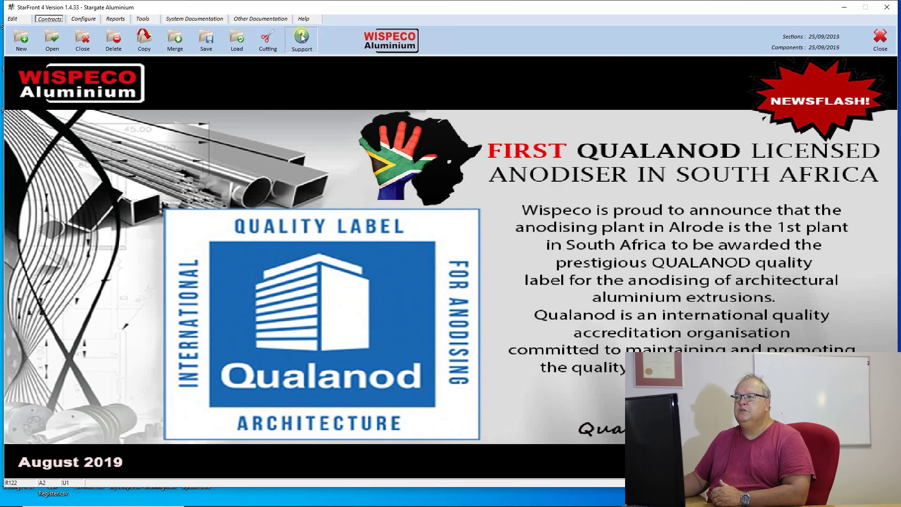